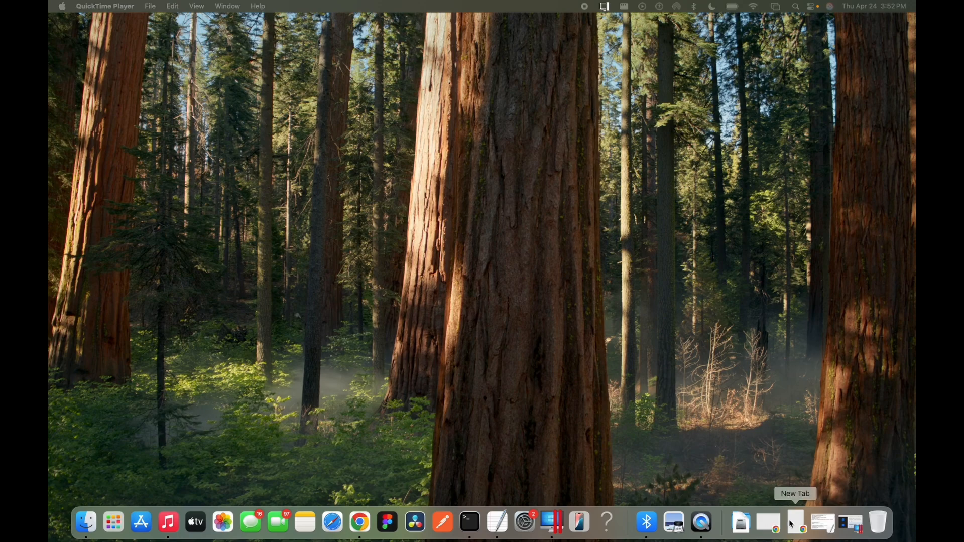
Restore the minimized Chrome New Tab window from the Dock
click(797, 523)
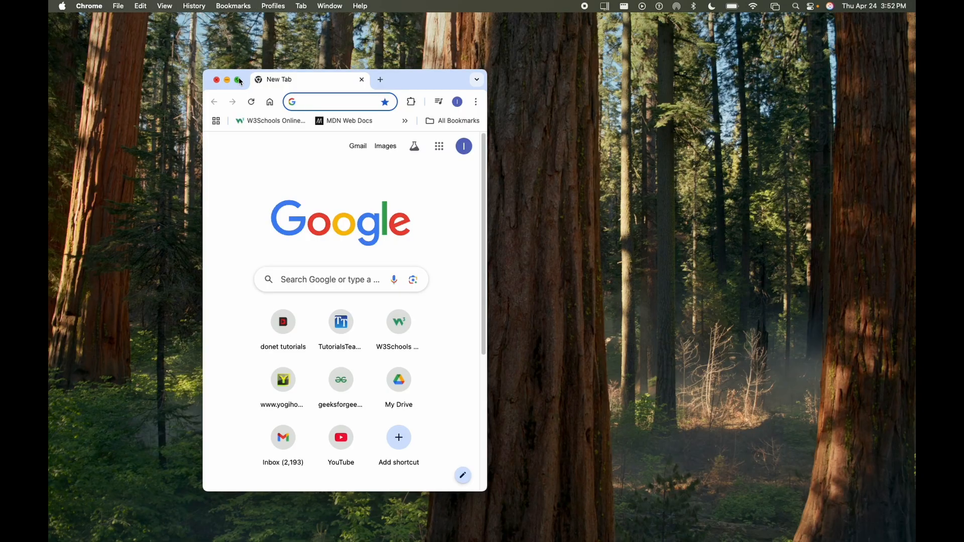
Make Chrome full screen and search Google for 'android studio'
click(238, 80)
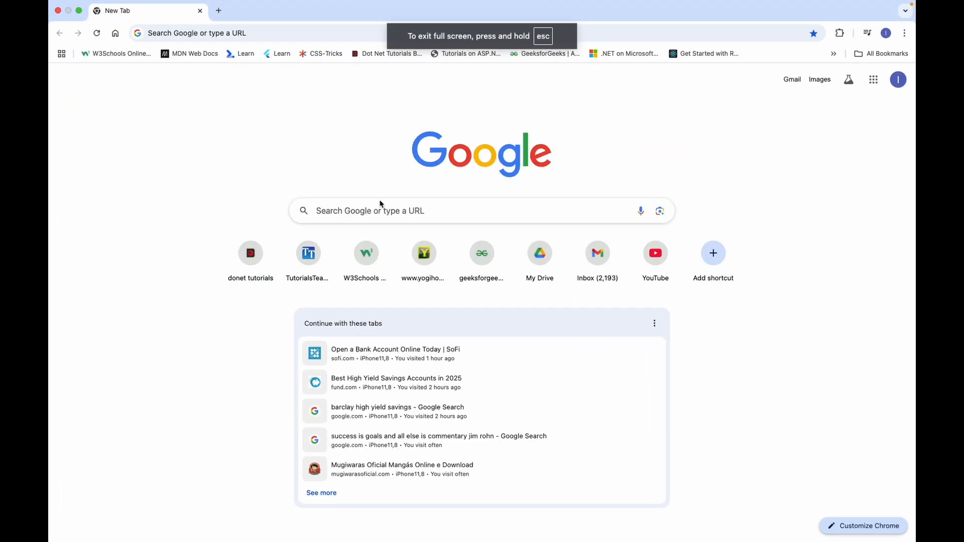
click(369, 214)
text(ab)
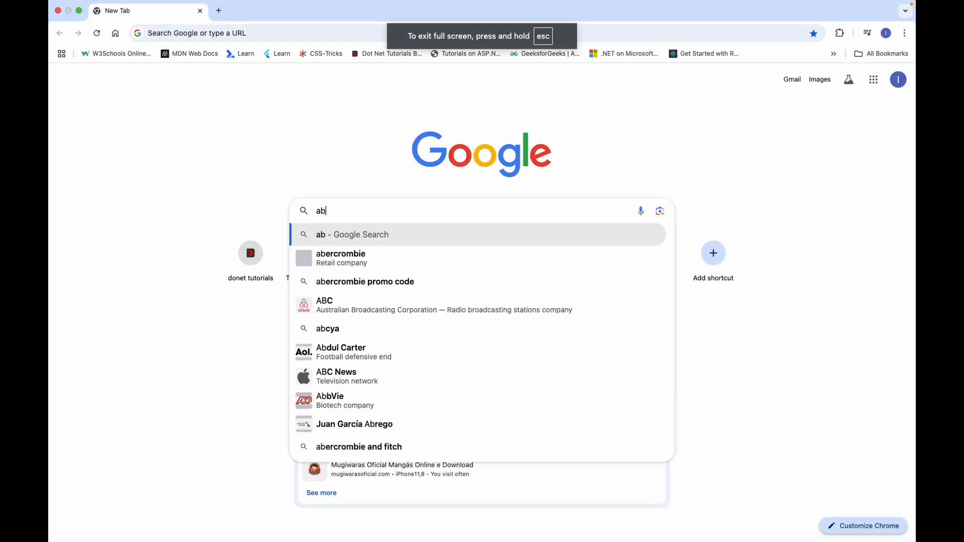
key(BackSpace)
key(BackSpace)
text(a)
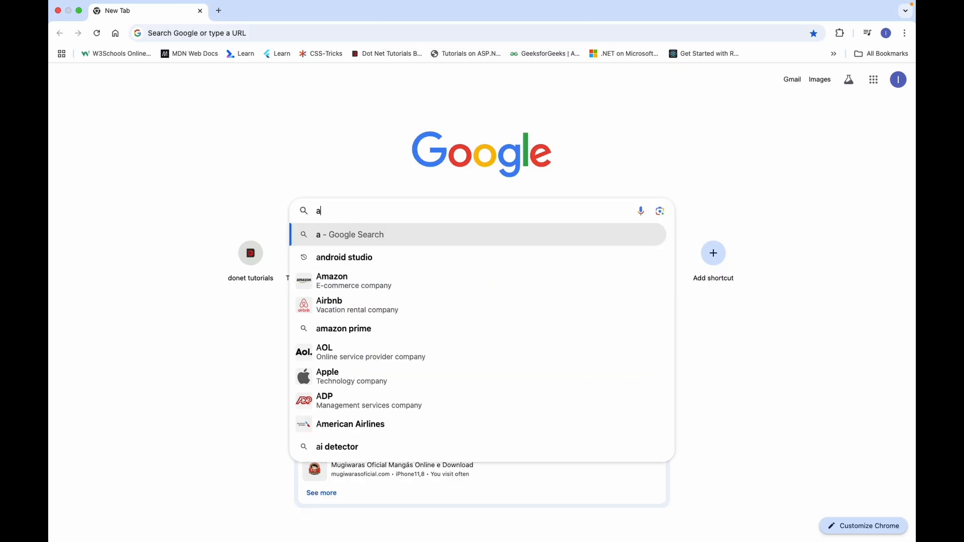
text(ndr)
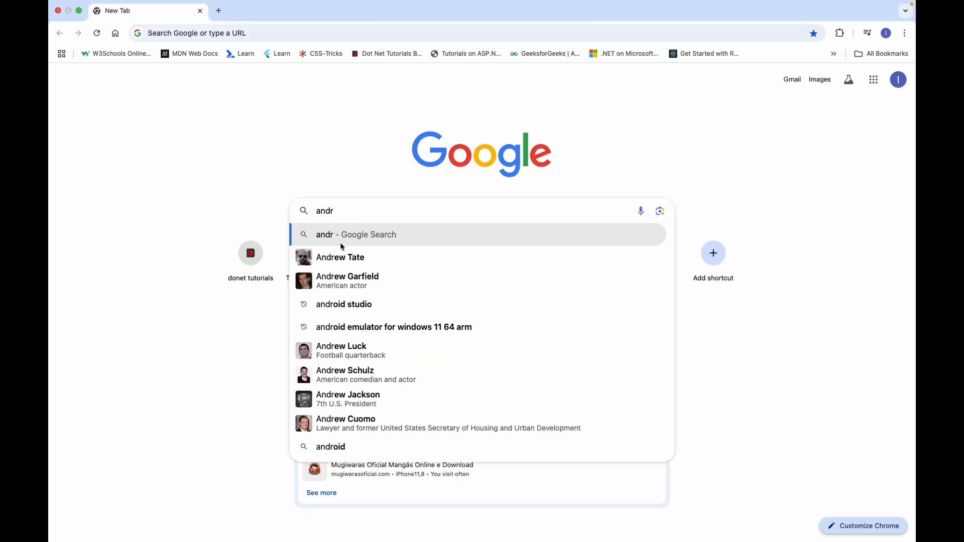
text(oid s)
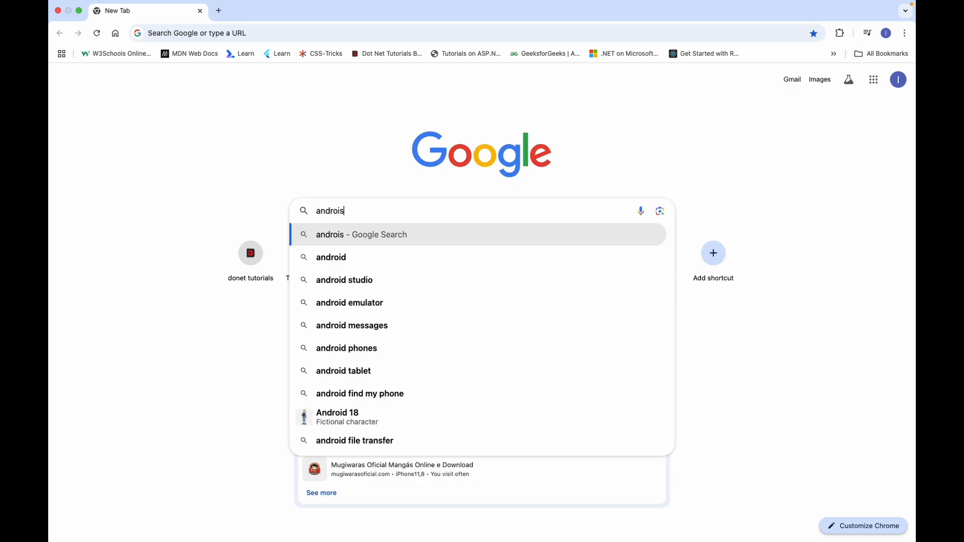
click(359, 285)
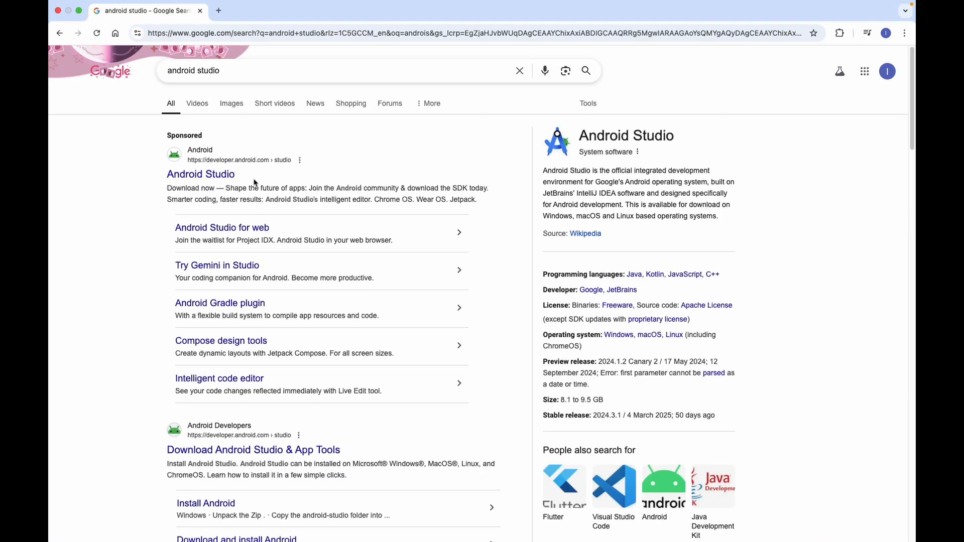
Open the Android Studio Meerkat download page and accept its license terms
click(217, 174)
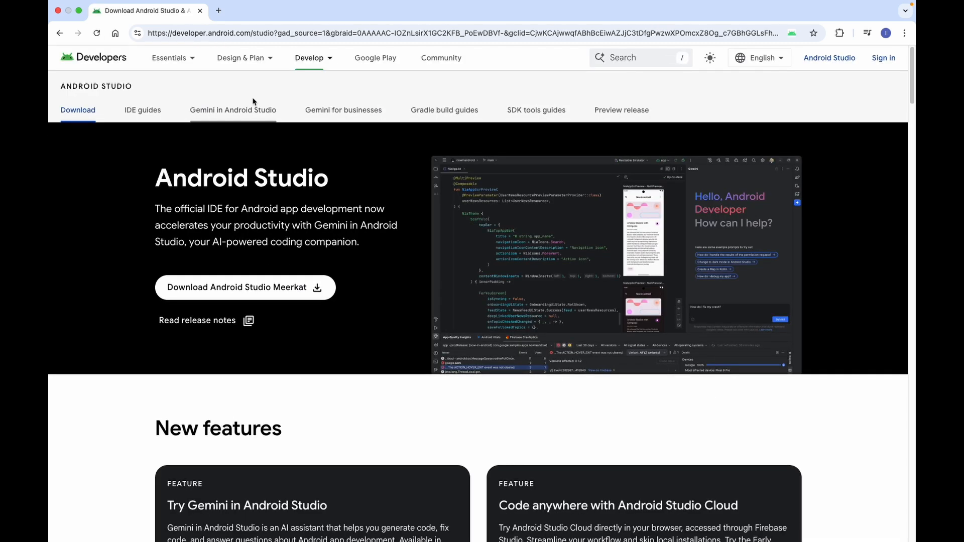
click(240, 296)
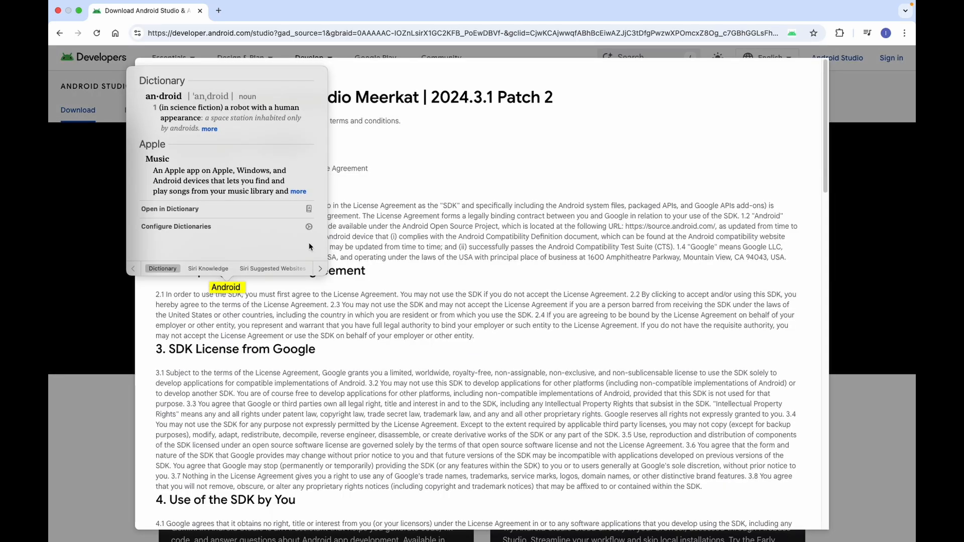
scroll(592, 335, down, 20)
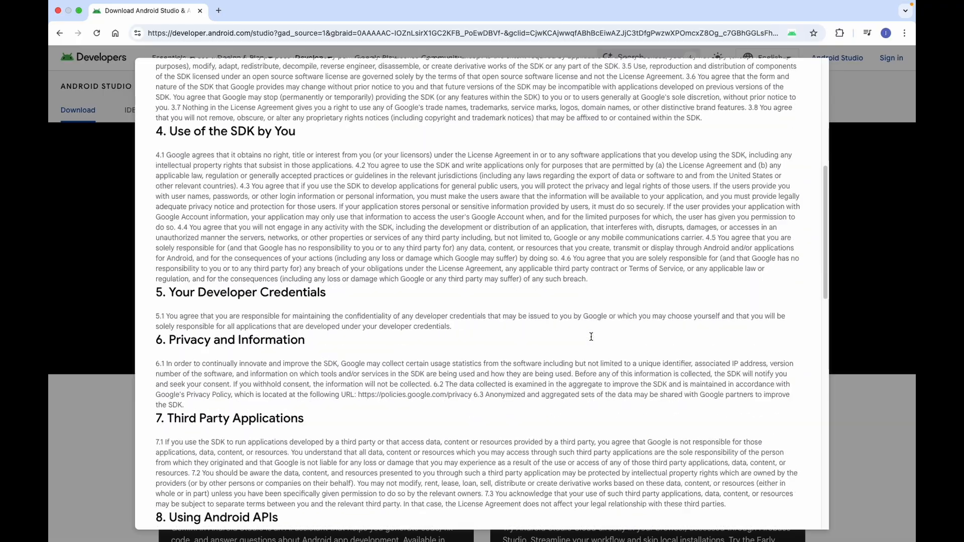
scroll(592, 340, down, 10)
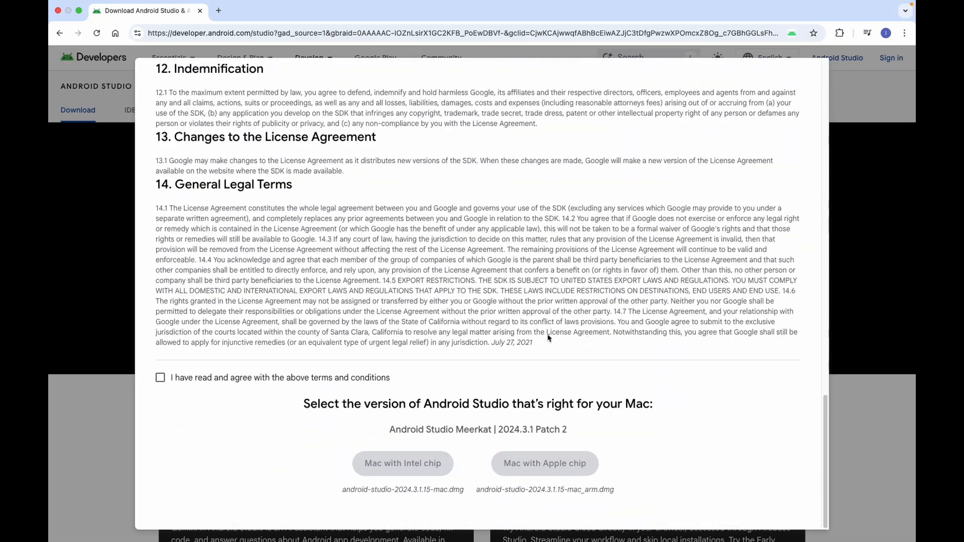
click(158, 379)
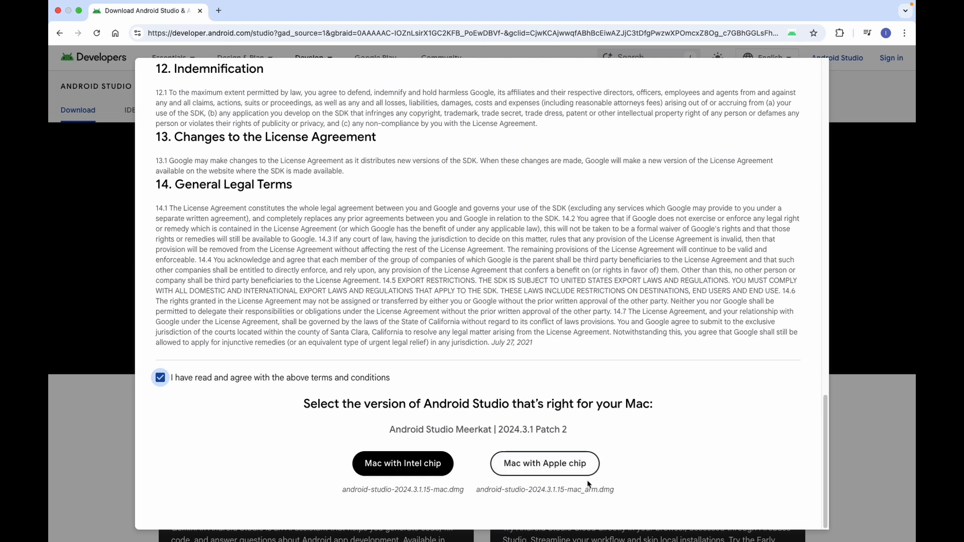
Download the Mac with Apple chip installer and show the 1.24 GB .dmg in Finder's Downloads
click(566, 465)
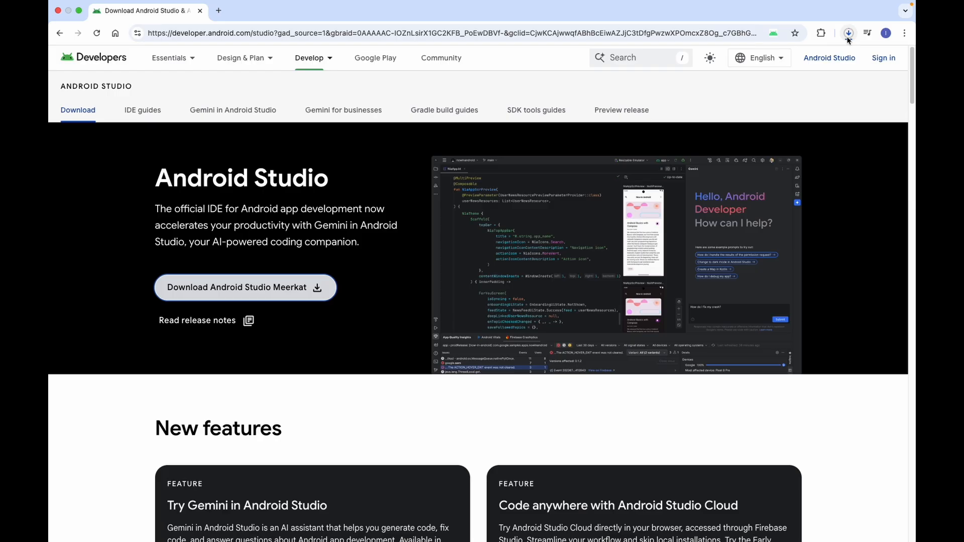
click(850, 35)
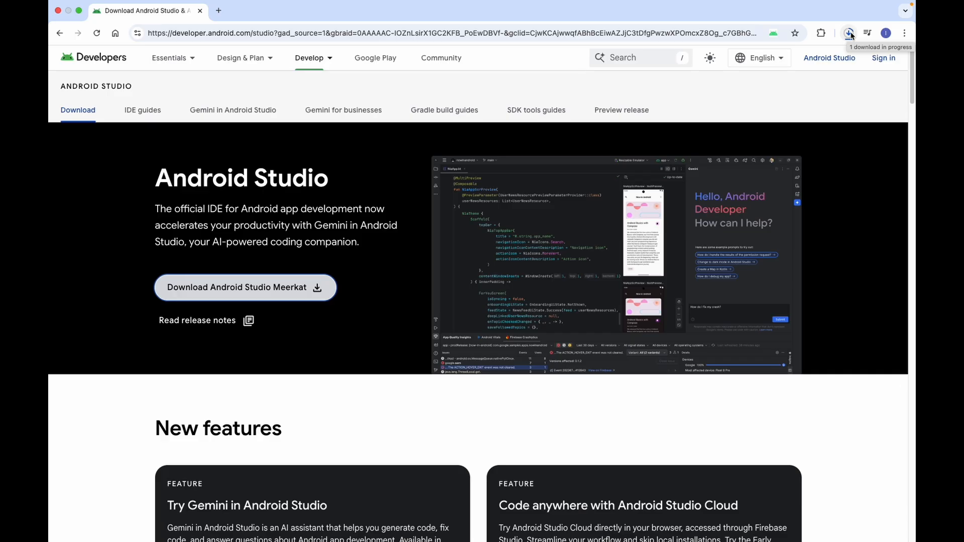
click(850, 34)
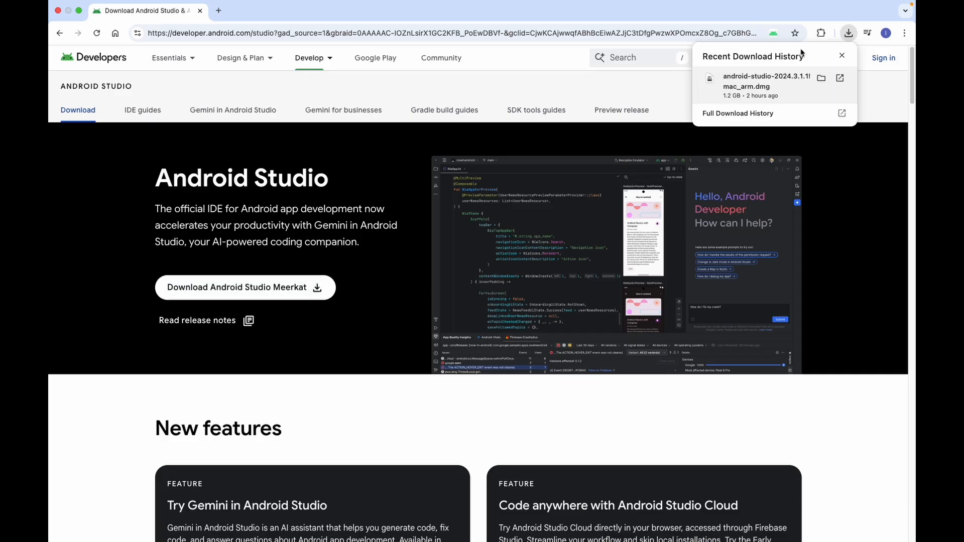
click(822, 78)
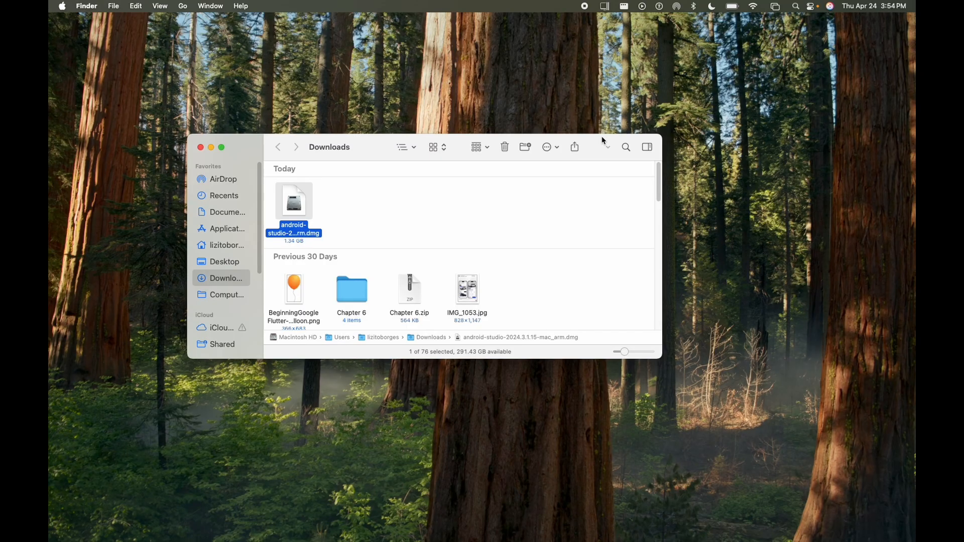
click(372, 228)
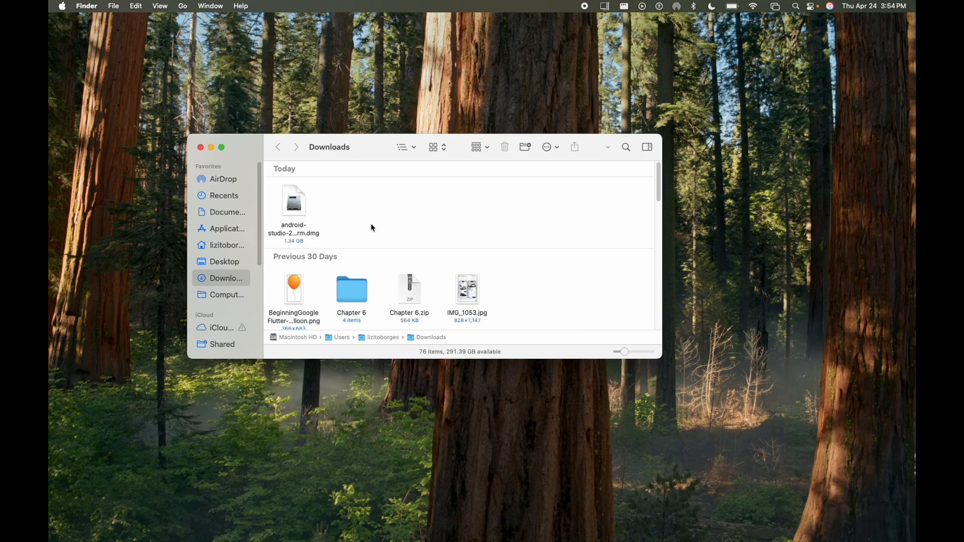
Mount the android-studio .dmg, copy Android Studio into Applications, and put the installer window away
double_click(294, 208)
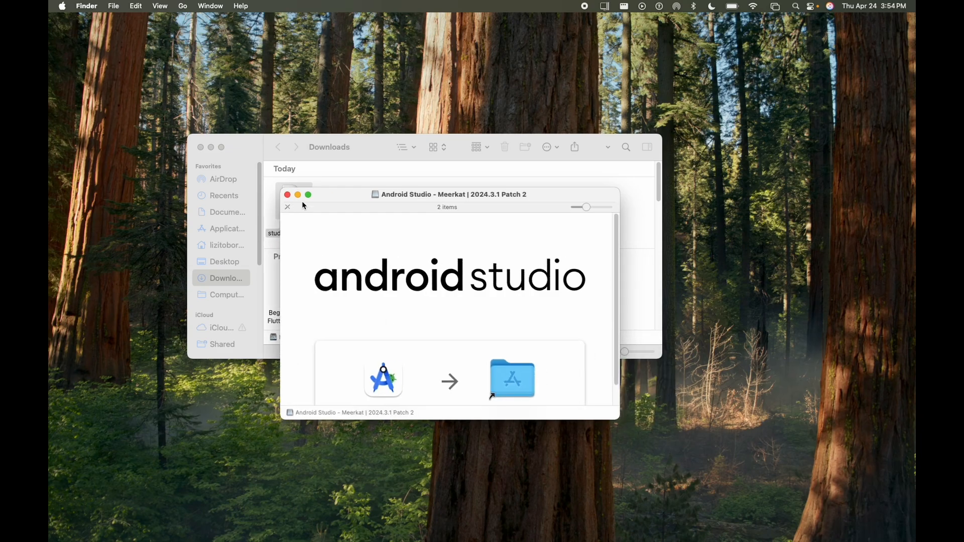
scroll(514, 258, down, 2)
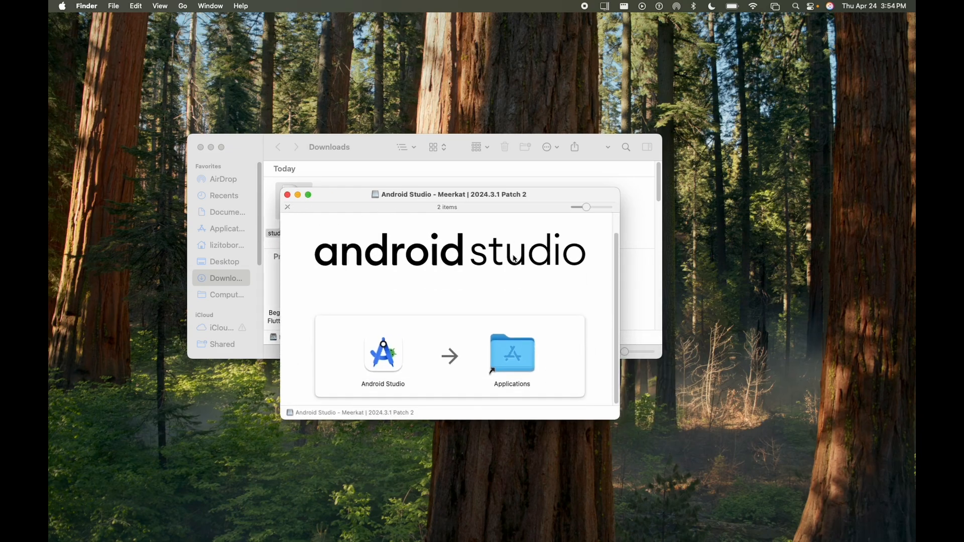
drag(384, 354, 513, 359)
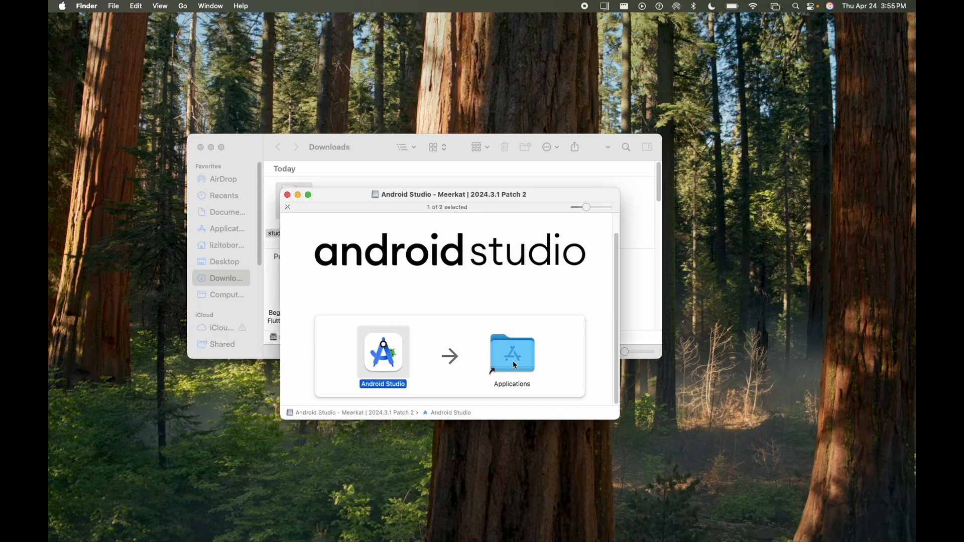
click(298, 194)
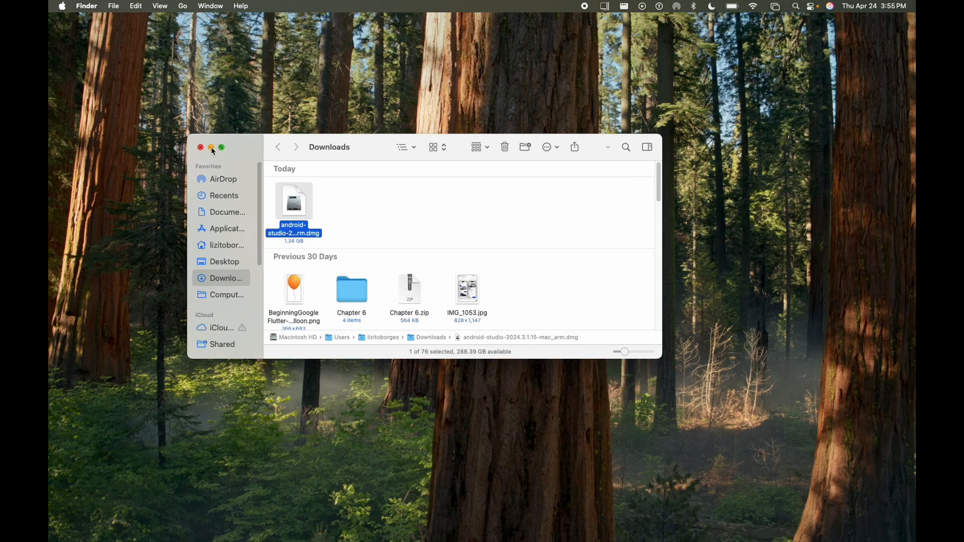
Launch Android Studio from Launchpad's second page and allow the downloaded app to open
click(211, 147)
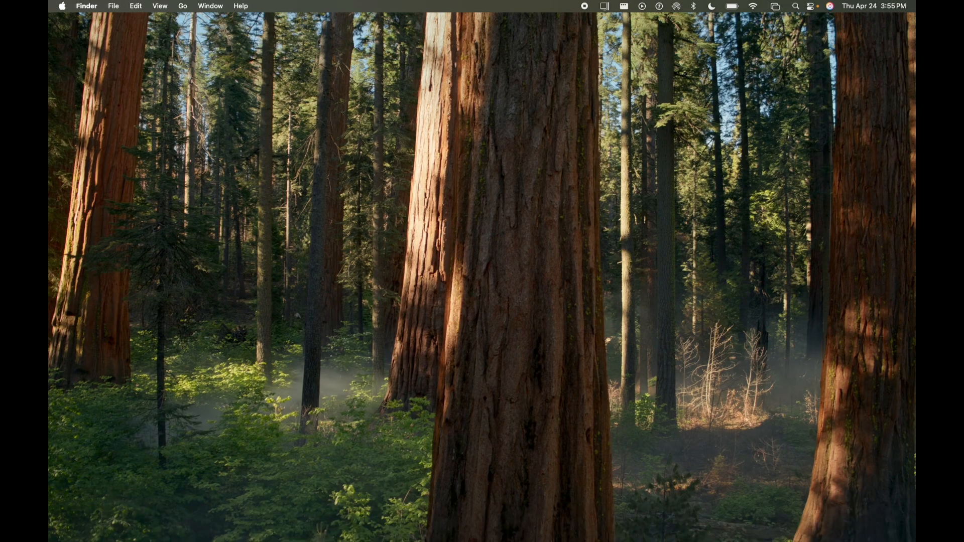
click(111, 523)
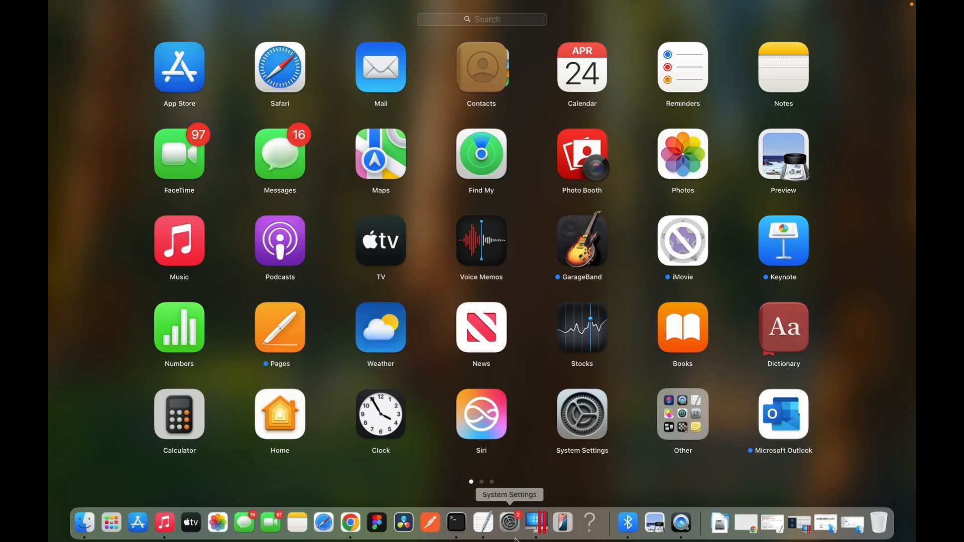
click(481, 482)
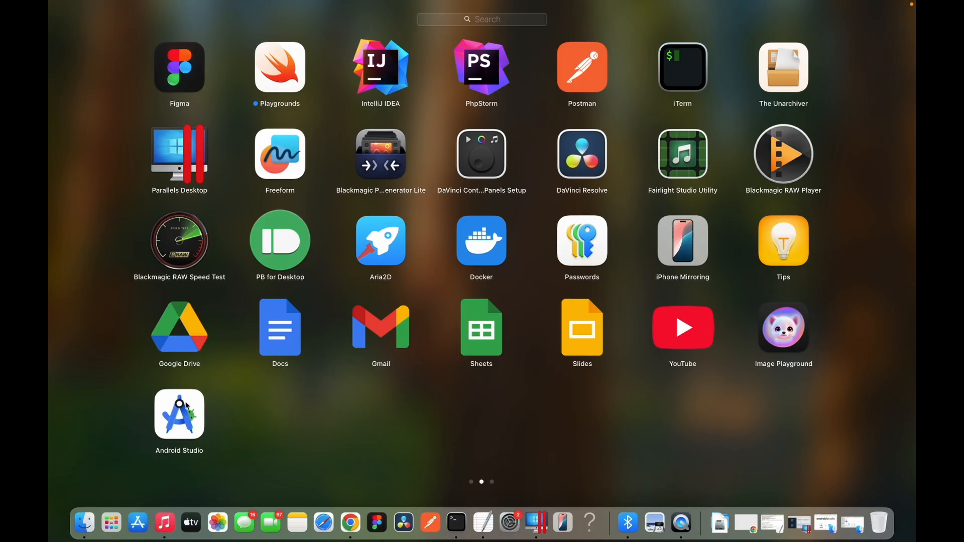
click(187, 406)
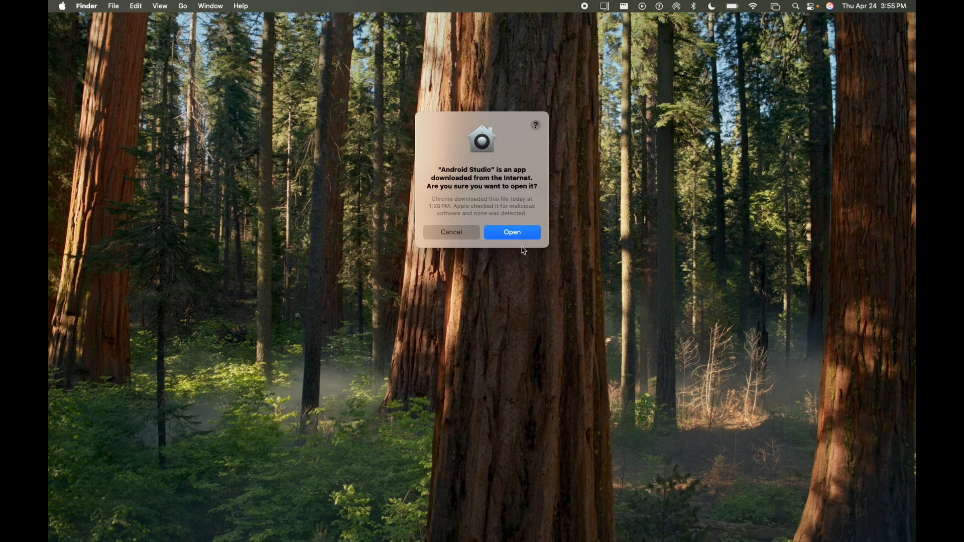
click(504, 233)
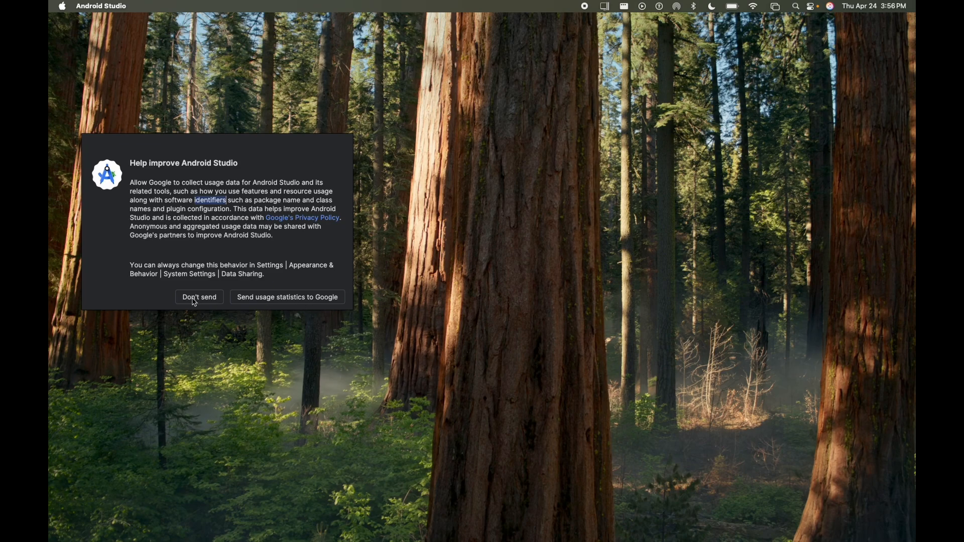
Decline usage statistics, centre the Setup Wizard, and advance to Verify Settings
click(209, 301)
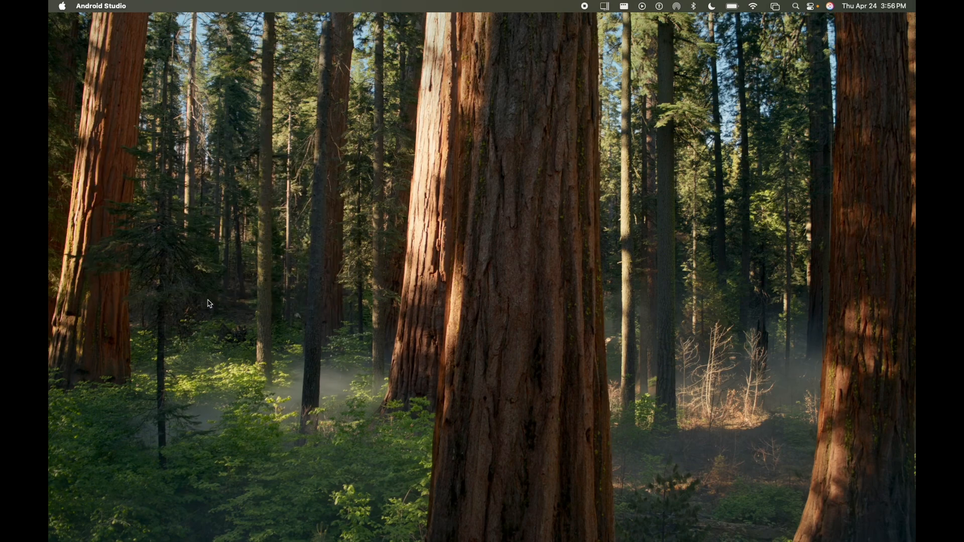
drag(291, 290, 493, 167)
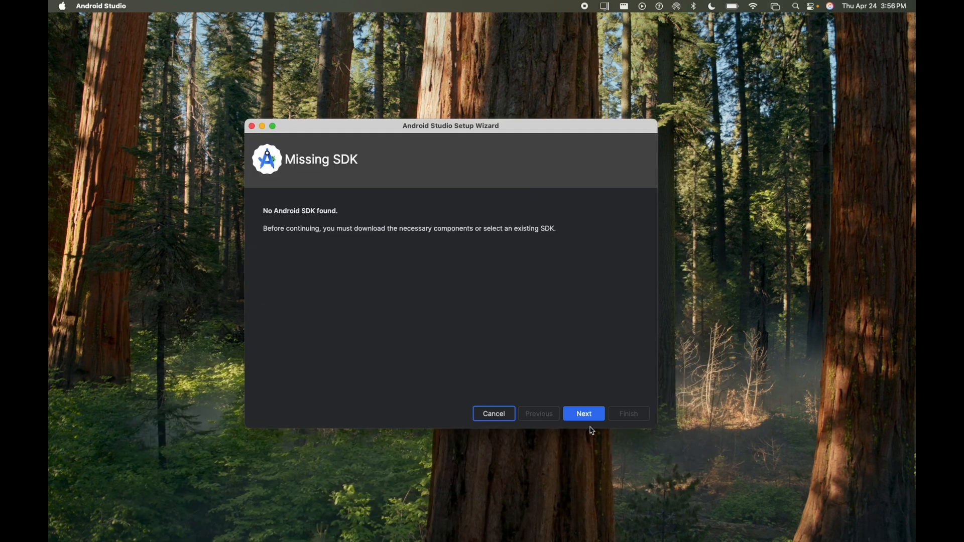
click(593, 419)
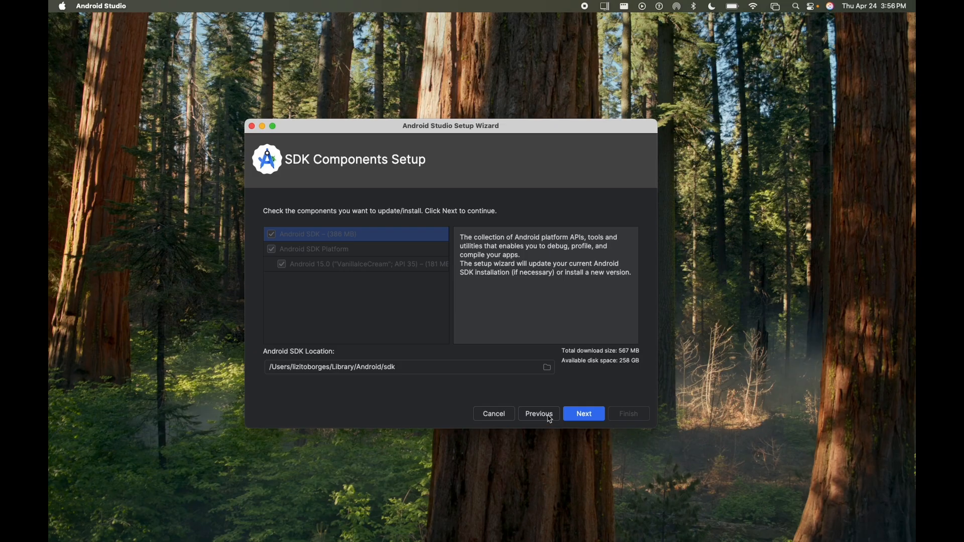
click(586, 416)
scroll(551, 353, down, 3)
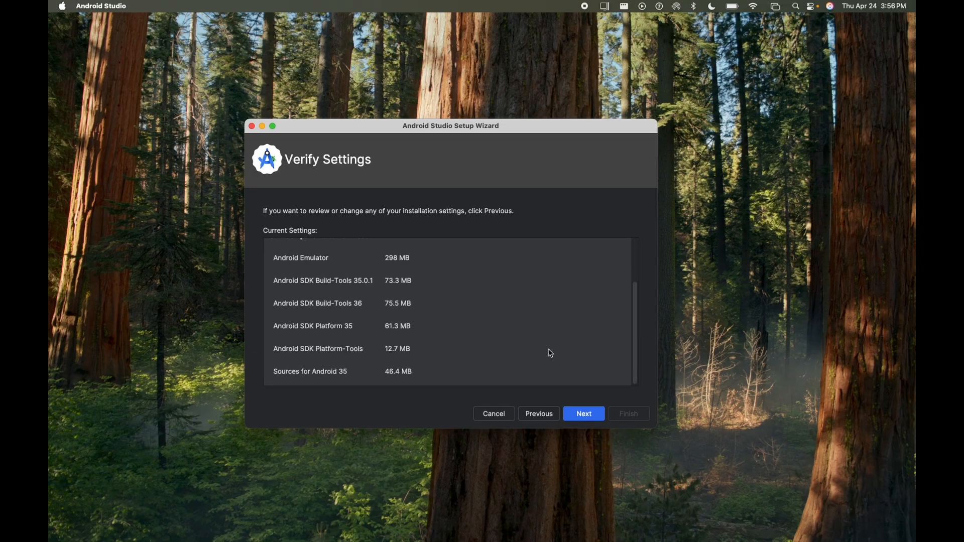
Accept the SDK license, download the components, and finish the Setup Wizard
click(586, 416)
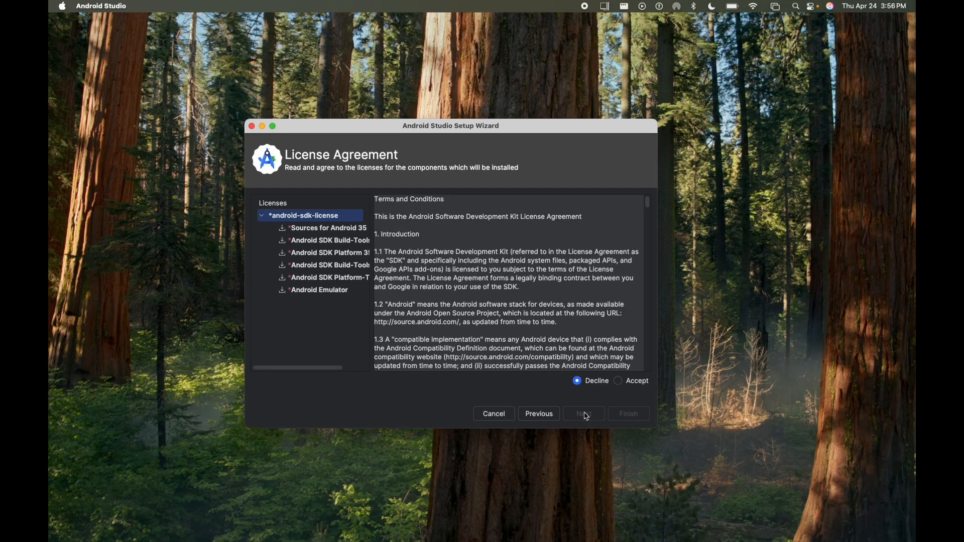
click(622, 386)
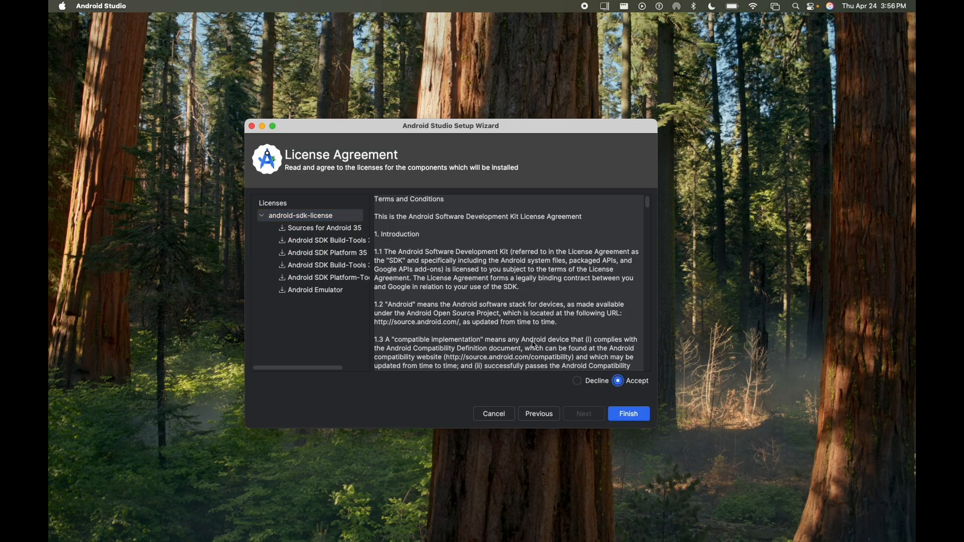
click(634, 417)
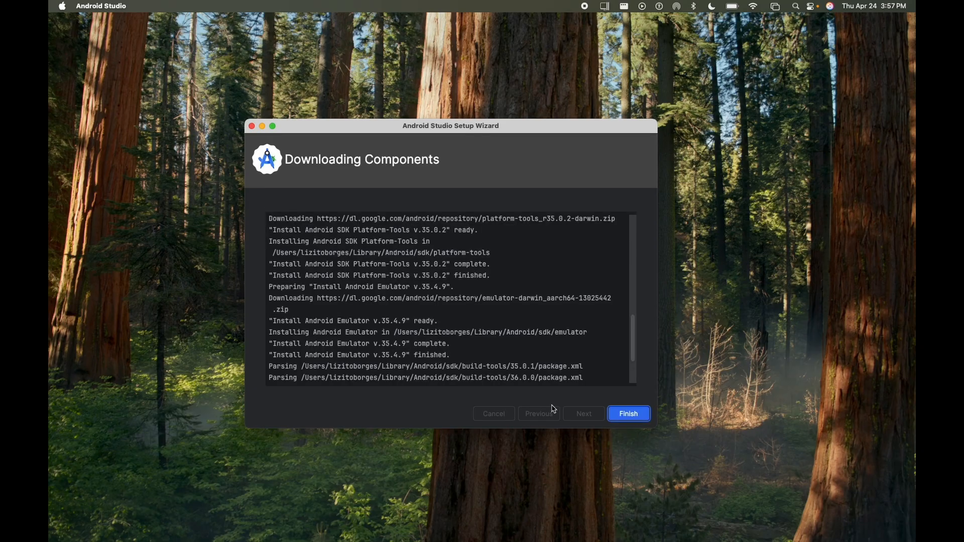
click(629, 413)
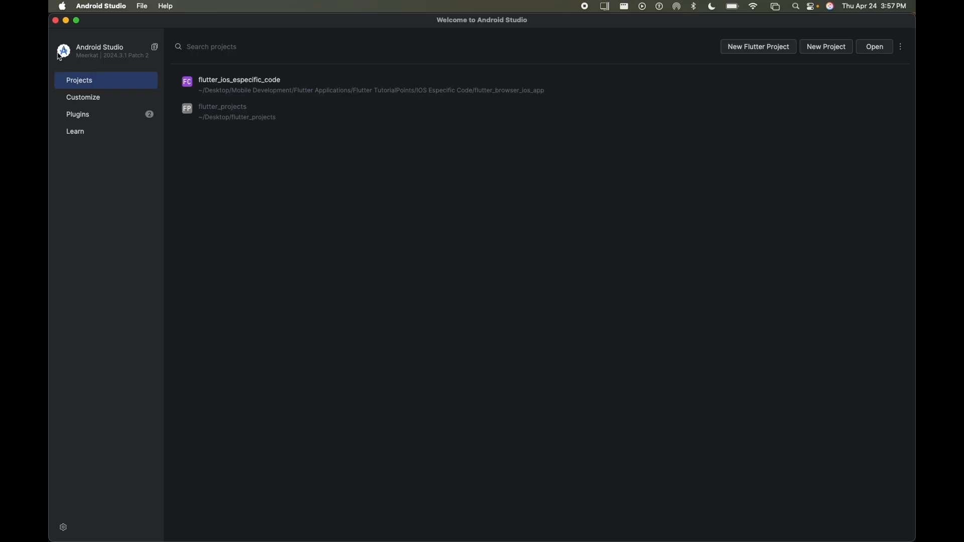
Update the Flutter plugin, then search 'dart' and update the Dart plugin in the Marketplace
click(78, 115)
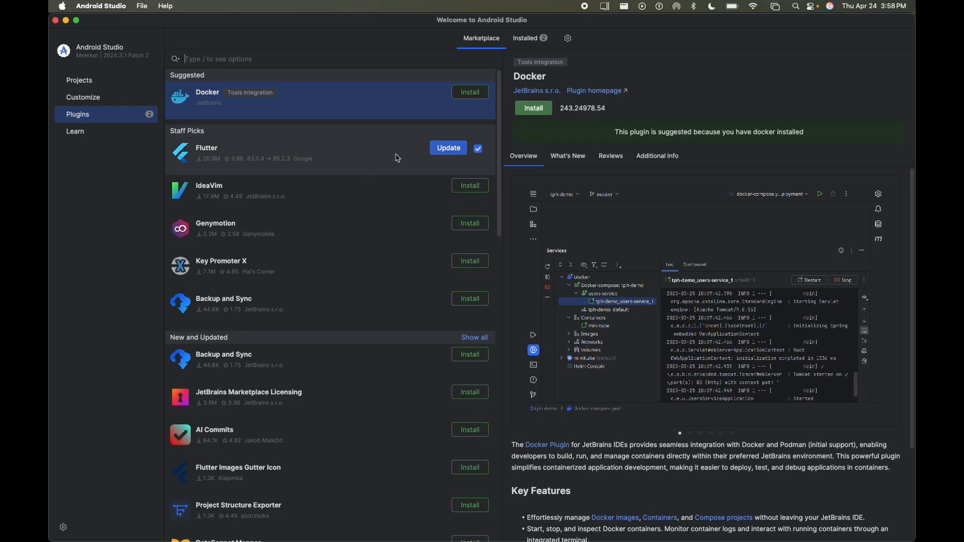
click(448, 151)
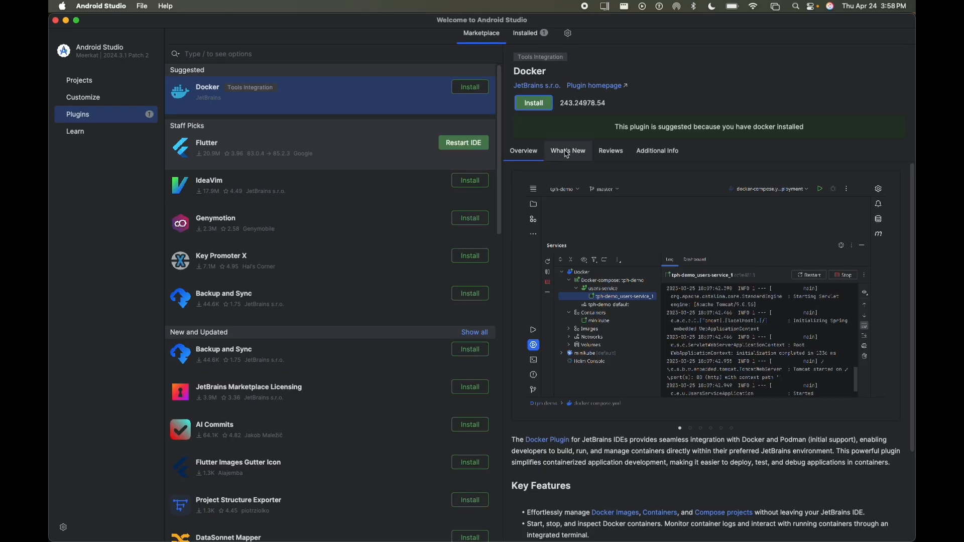
click(287, 53)
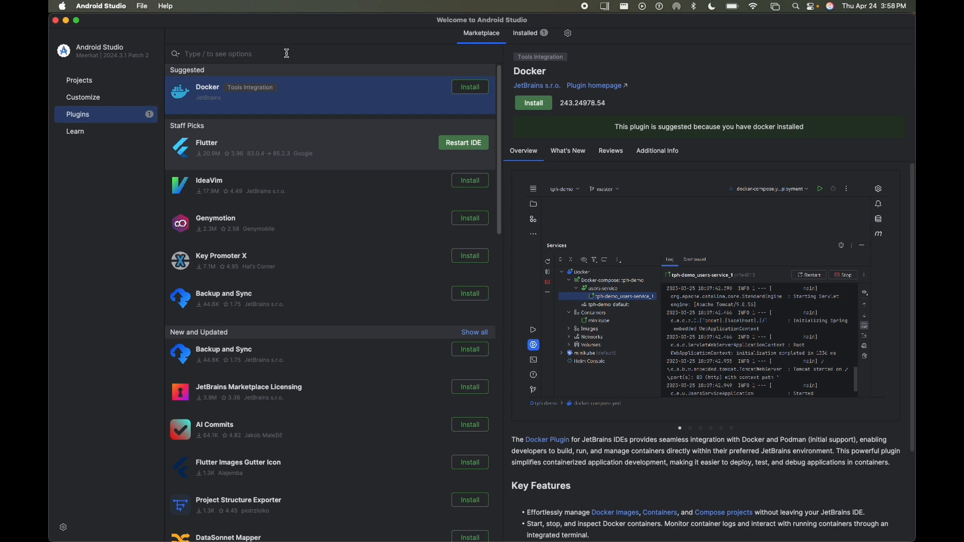
text(dart)
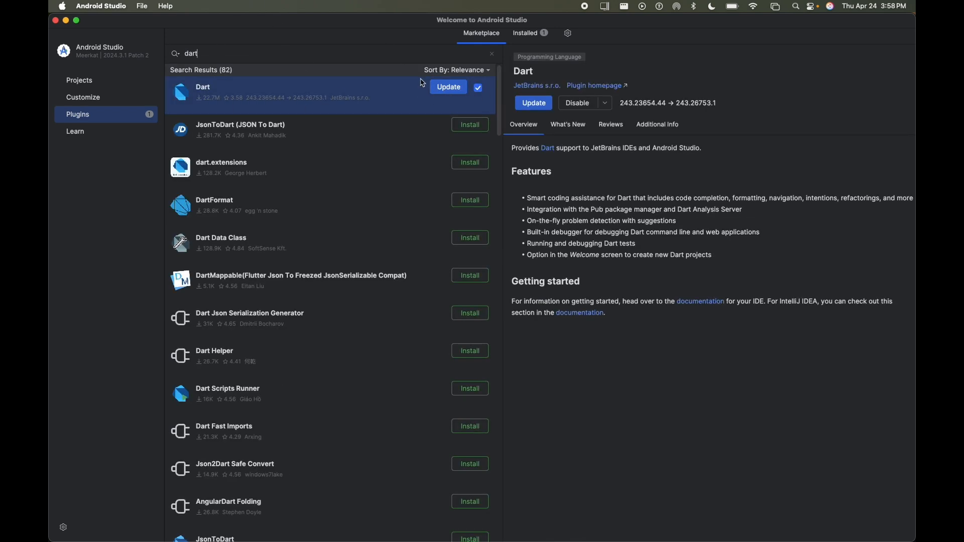
click(453, 92)
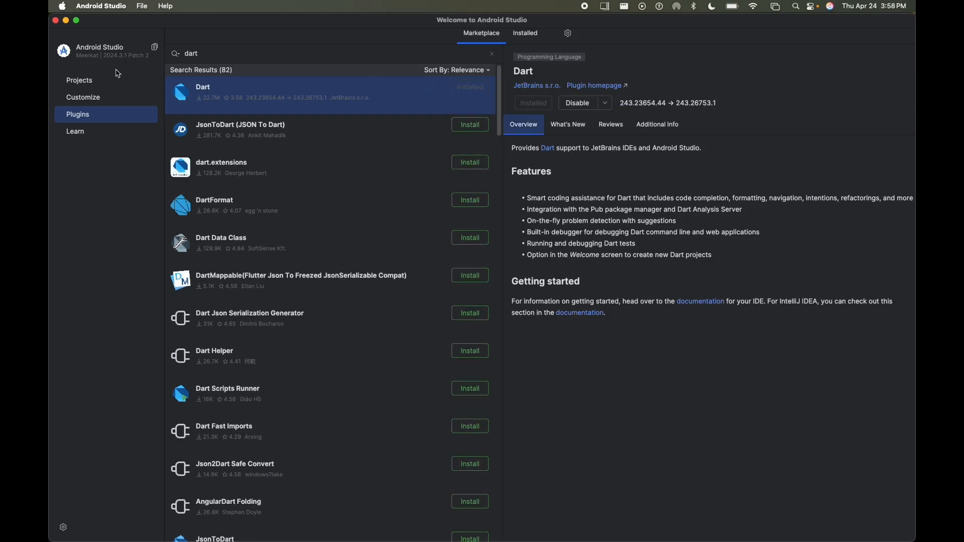
Search 'flutter' again and choose Restart IDE to apply the plugin updates
click(211, 55)
text(f)
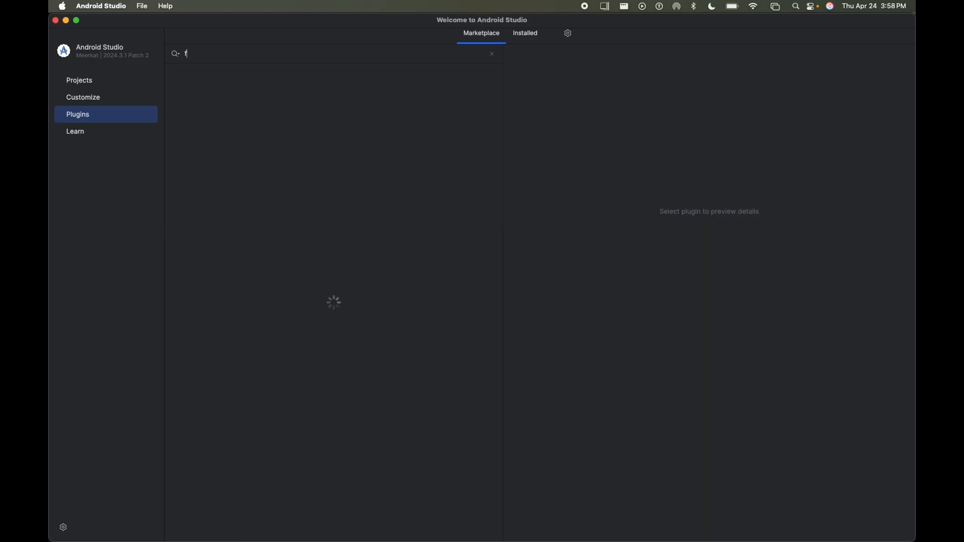
text(lutter)
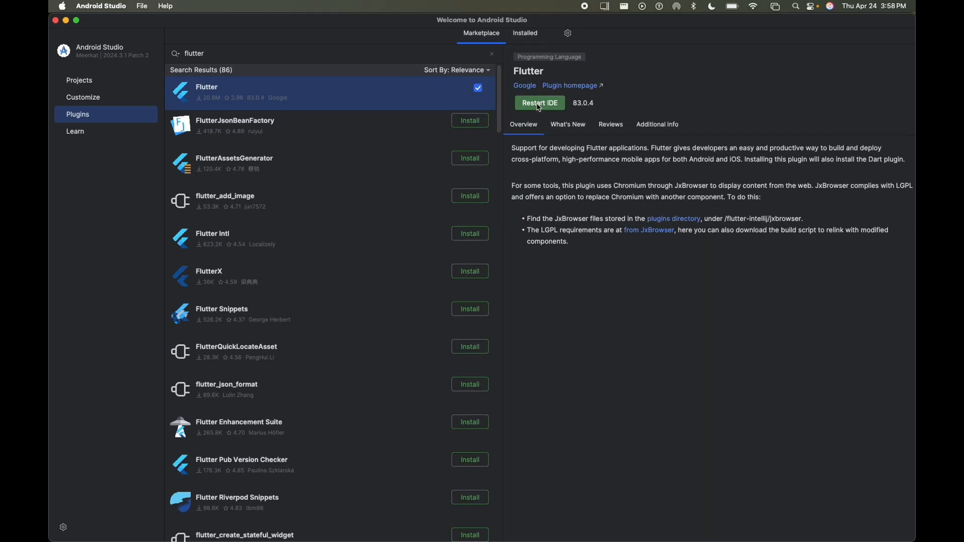
click(539, 107)
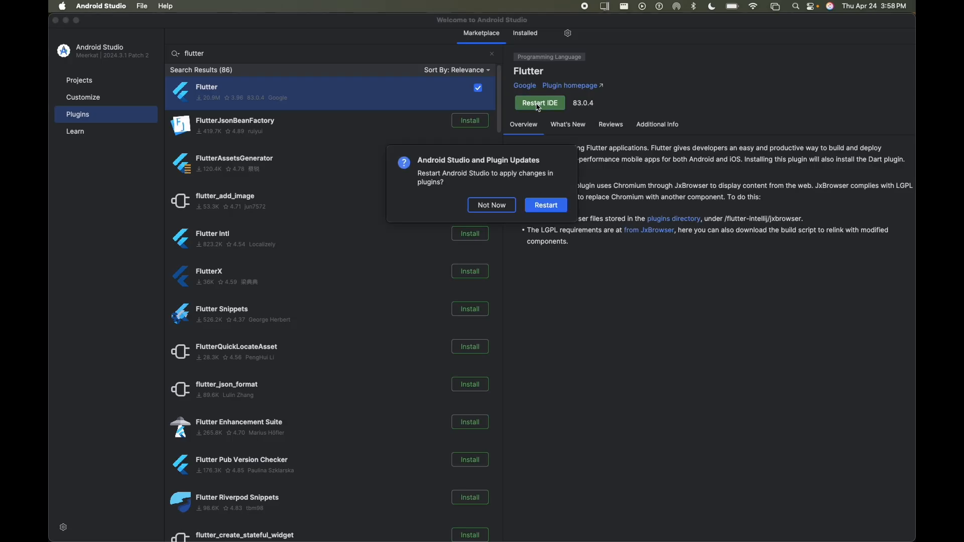
Restart the IDE, then start a New Flutter Project using the existing Flutter SDK path
click(546, 206)
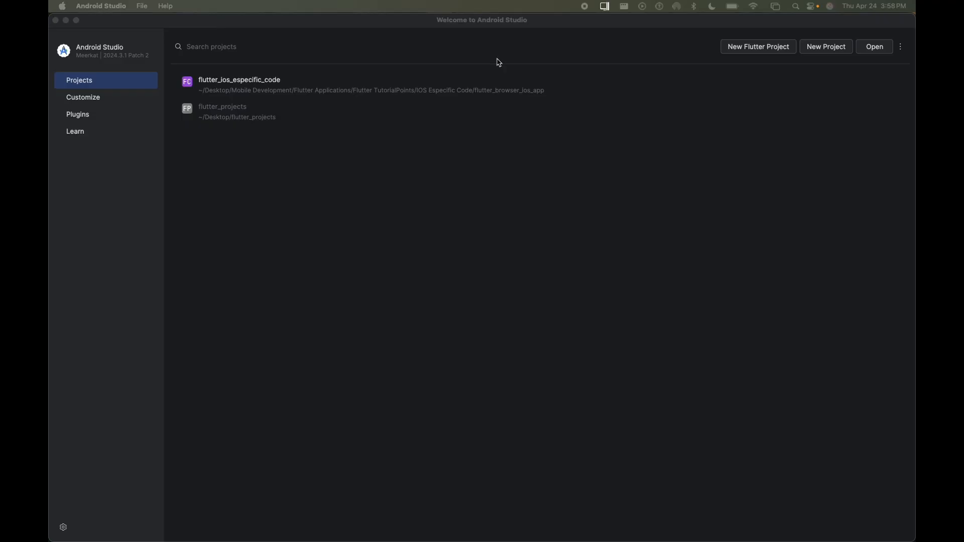
click(748, 47)
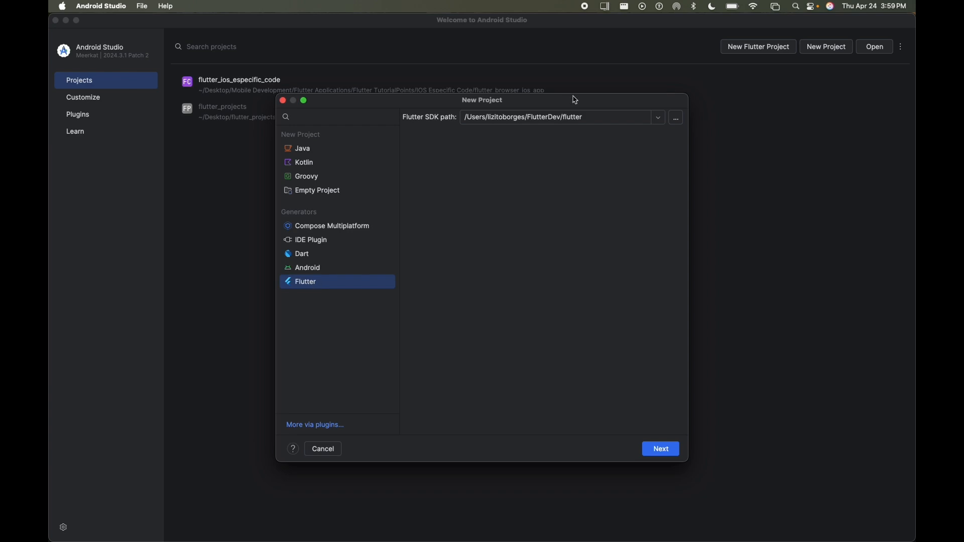
click(585, 117)
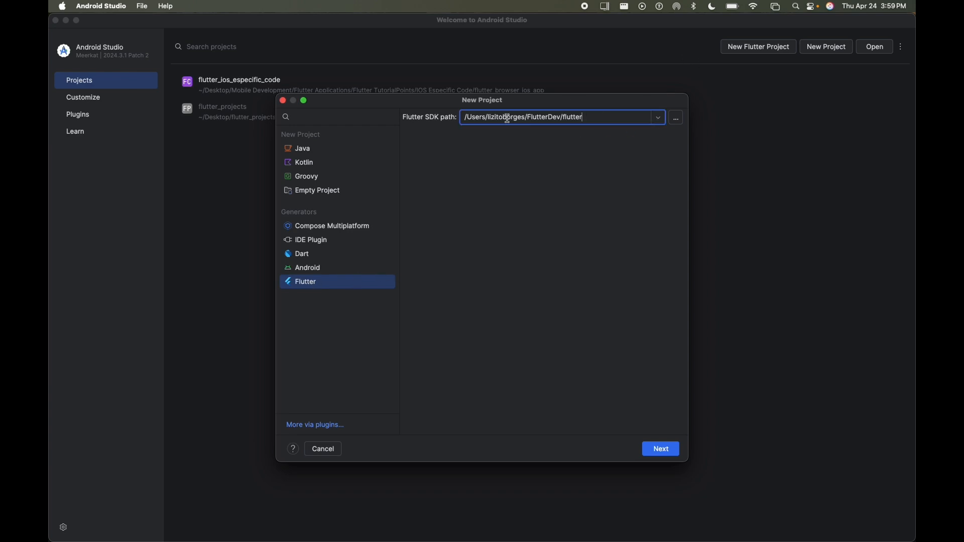
click(657, 121)
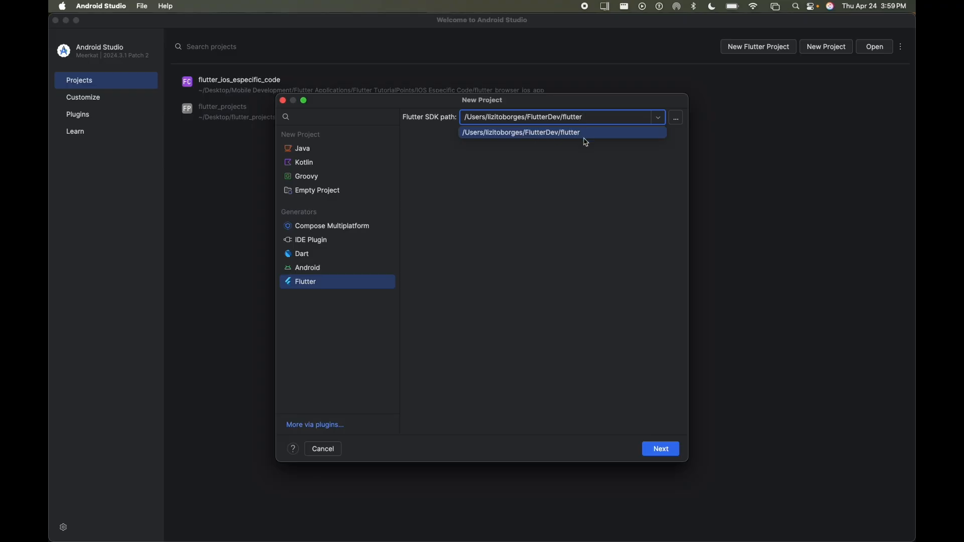
click(659, 448)
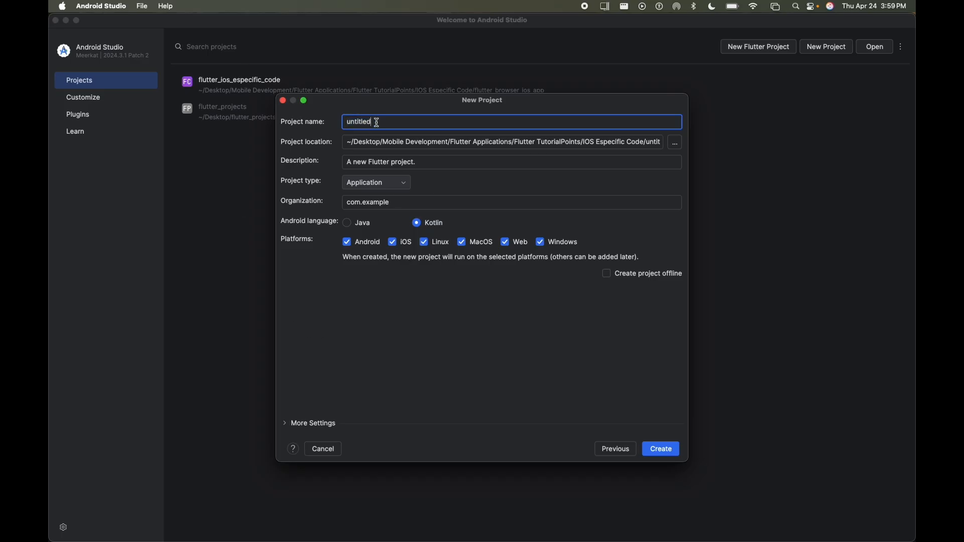
Replace the default project name 'untitled' with first_flutter_app and bring up the location folder chooser
click(347, 122)
double_click(375, 122)
key(BackSpace)
text(_f)
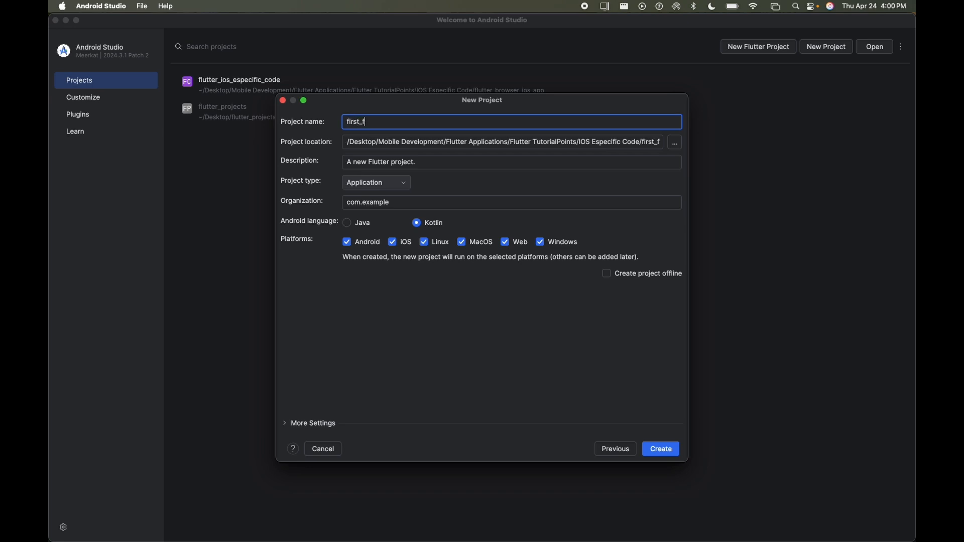
text(lutter)
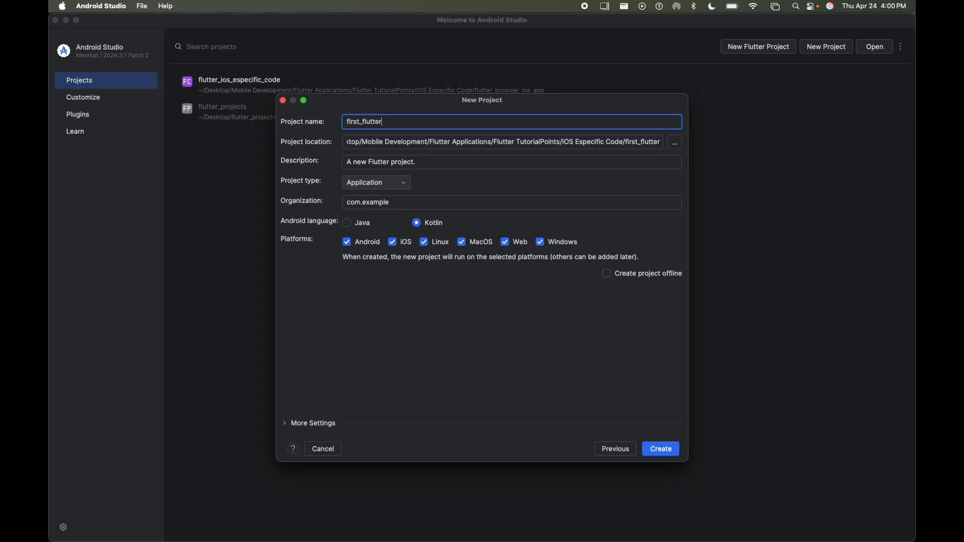
text(_app)
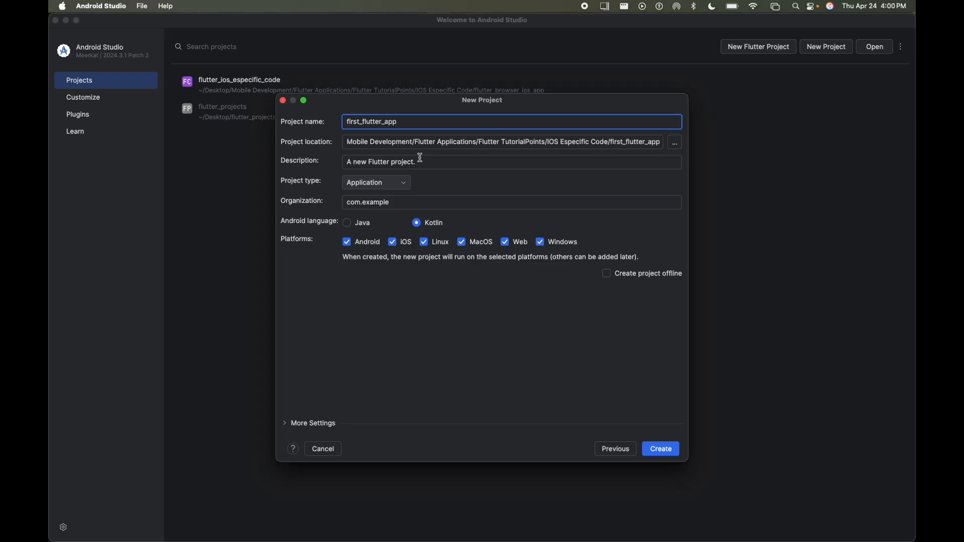
click(675, 144)
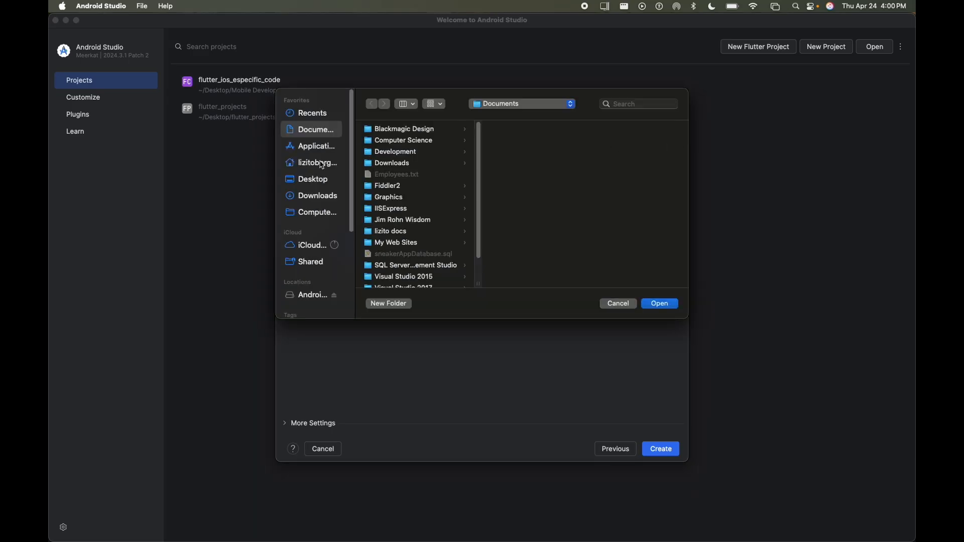
Create Desktop/Flutter_projects/first_app and set it as the project location
click(317, 182)
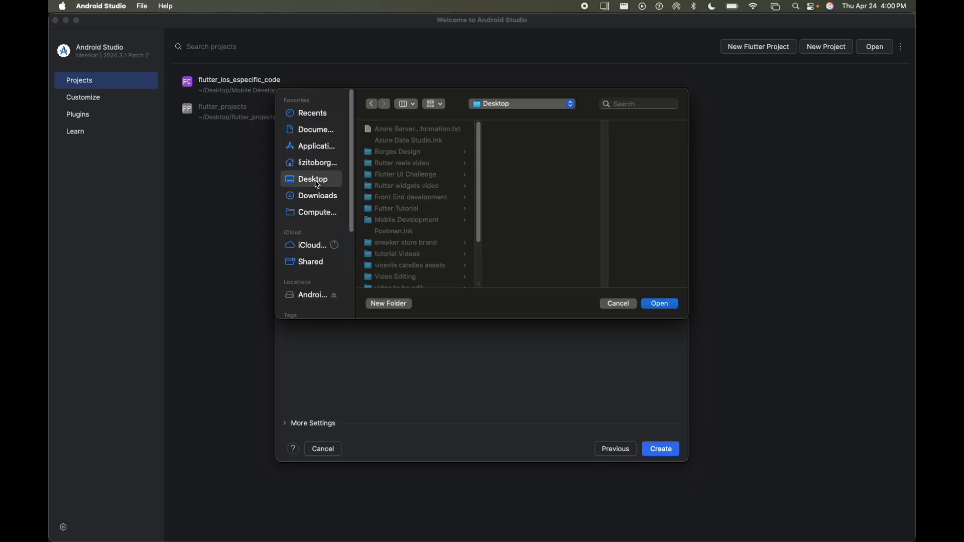
click(389, 304)
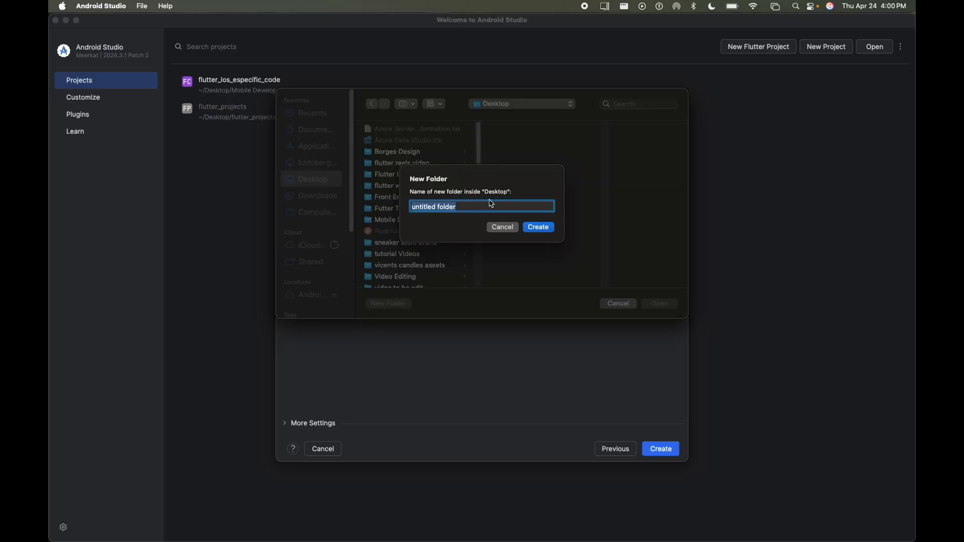
text(Flutter_projects)
click(545, 228)
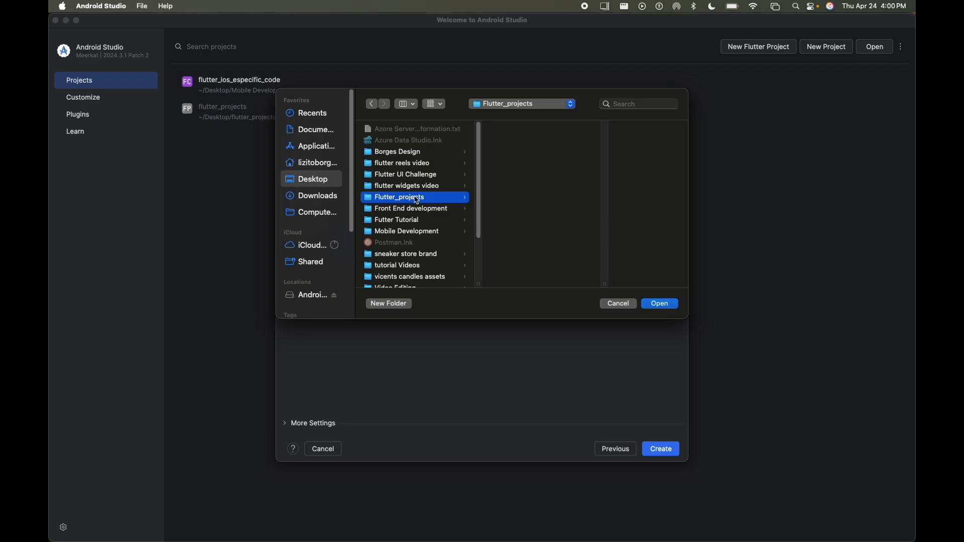
click(390, 305)
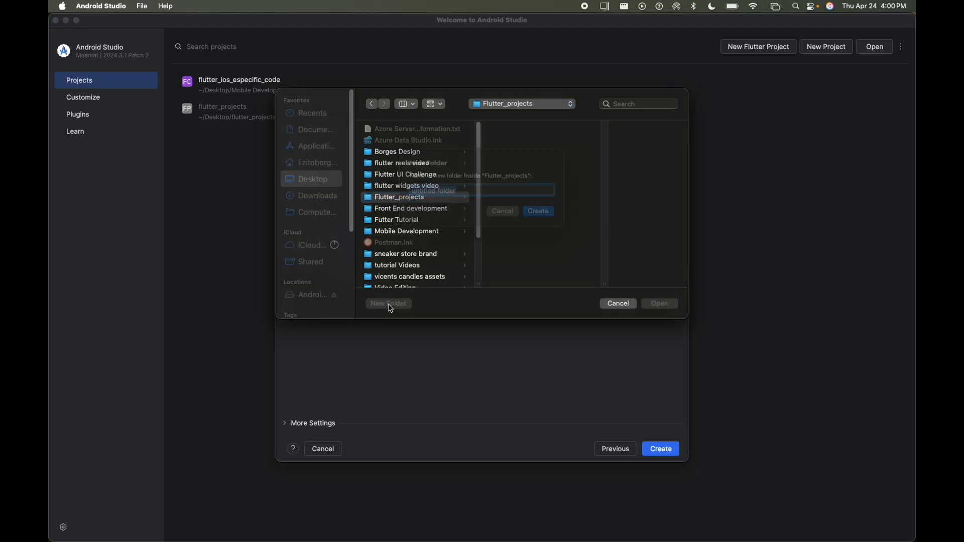
text(first_app)
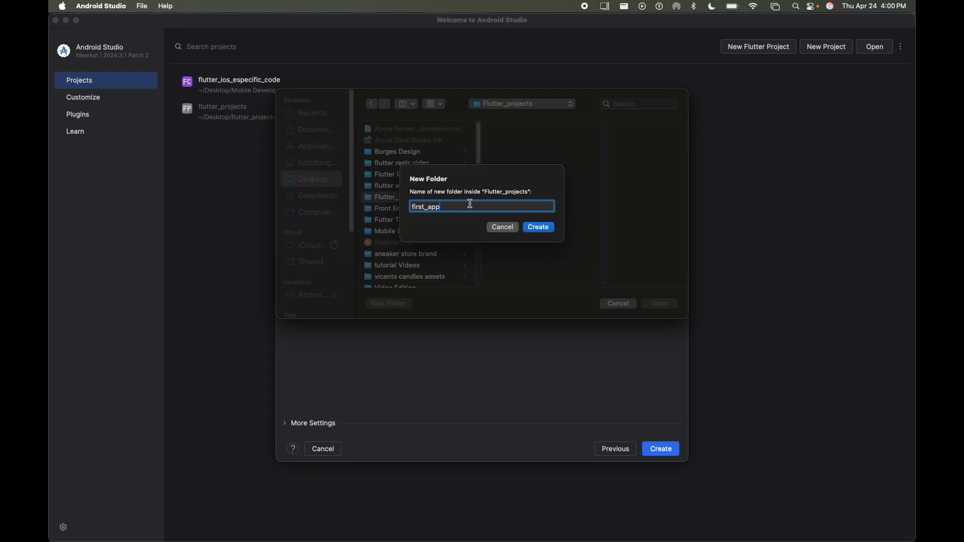
click(552, 229)
click(671, 306)
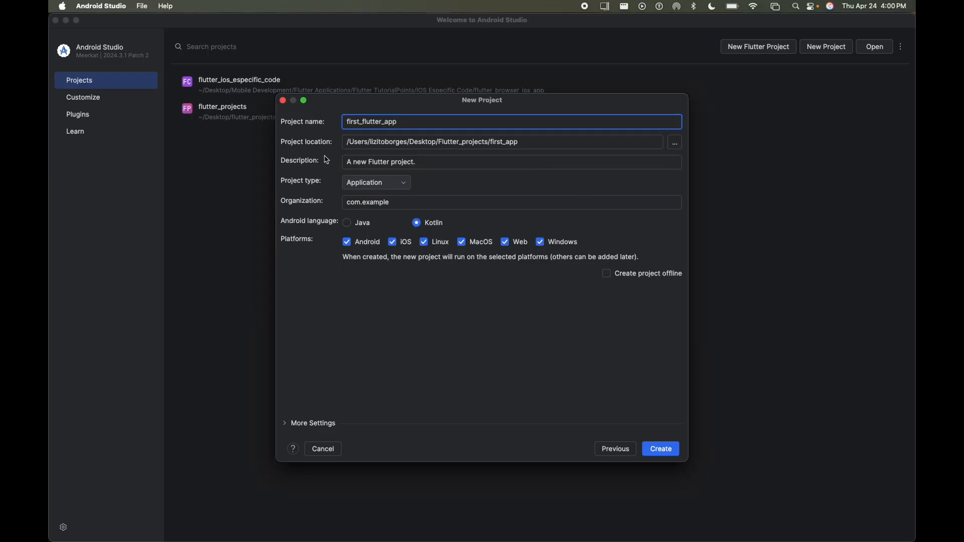
Replace the default project description with 'first project'
drag(425, 165, 340, 163)
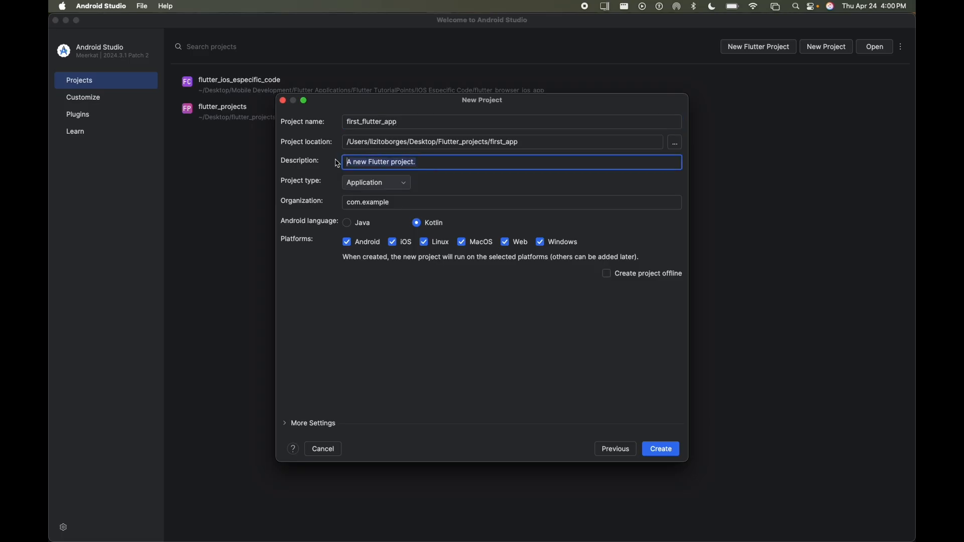
click(446, 166)
drag(417, 161, 337, 159)
text(first project)
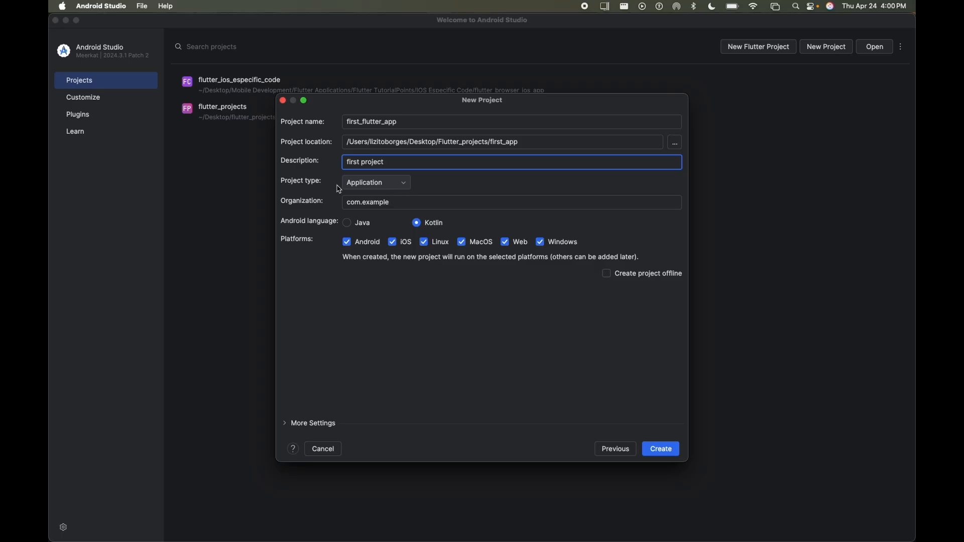
Check the Project type list and keep Application selected
click(402, 185)
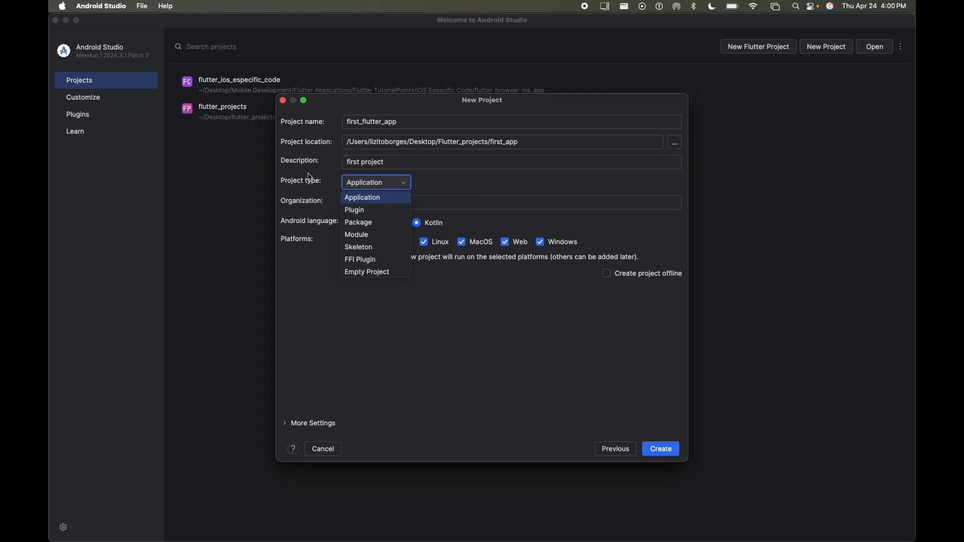
click(400, 186)
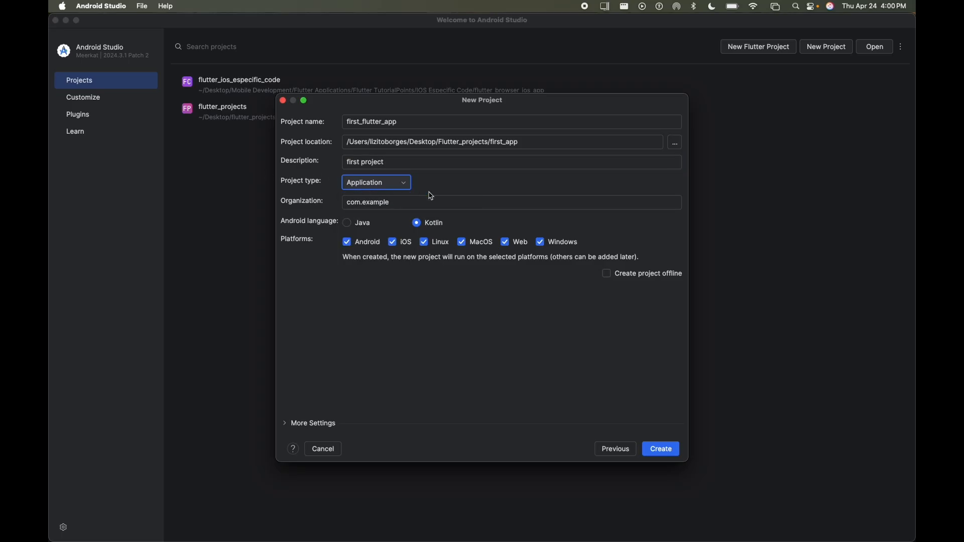
click(407, 186)
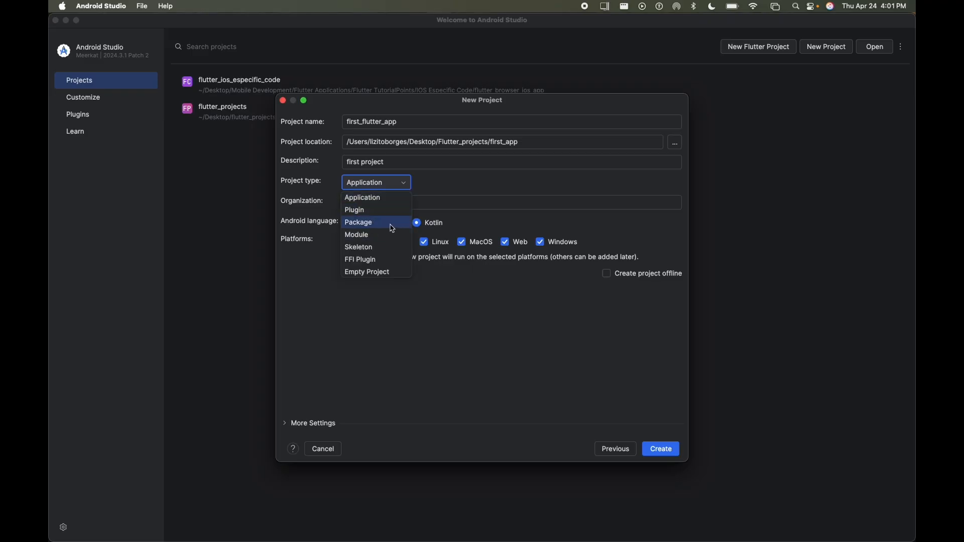
click(386, 198)
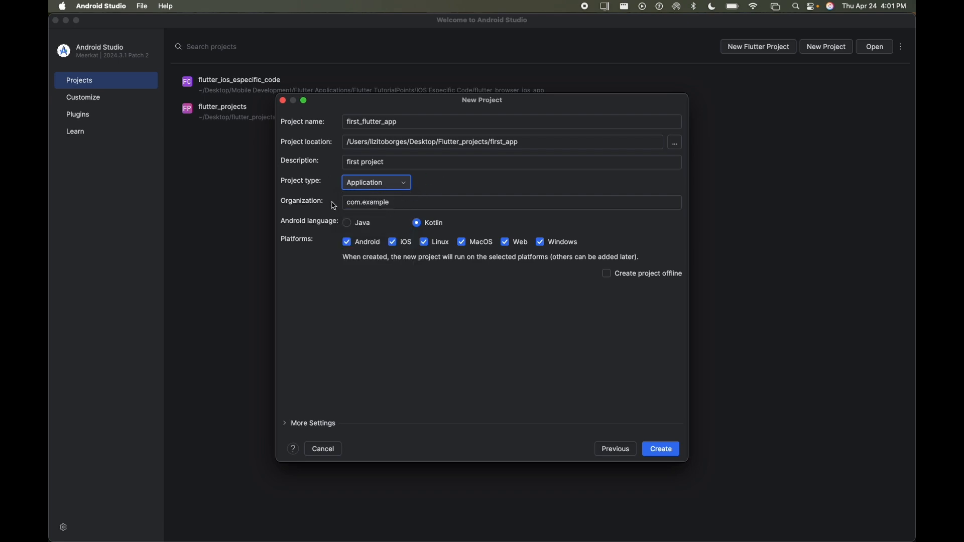
click(404, 205)
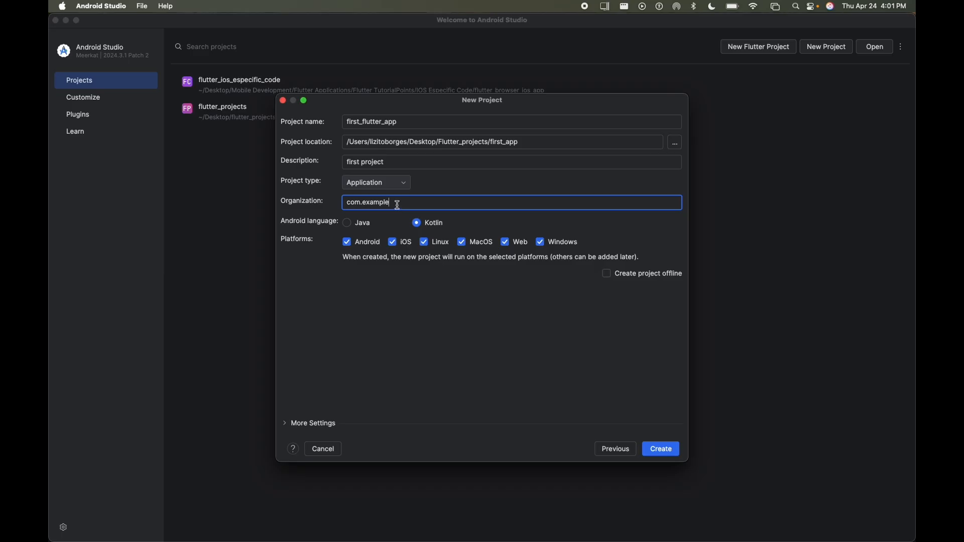
Change the Organization from com.example to designdevduo.flutter.tutorial
click(346, 201)
text(dev)
key(BackSpace)
key(BackSpace)
key(BackSpace)
text(designdevduo)
key(Delete)
key(Delete)
key(Delete)
text(.flutter)
Create the first_flutter_app project and let it load in the IDE
click(659, 448)
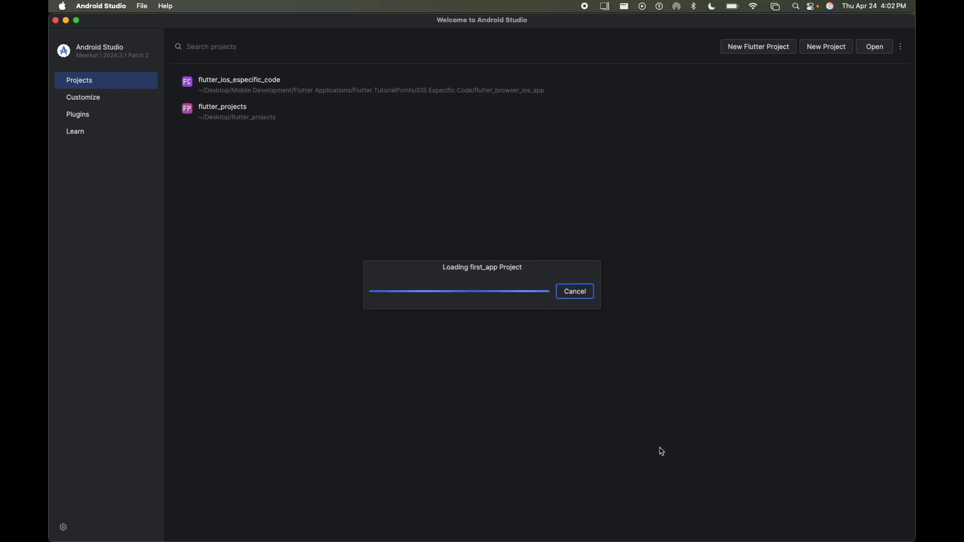